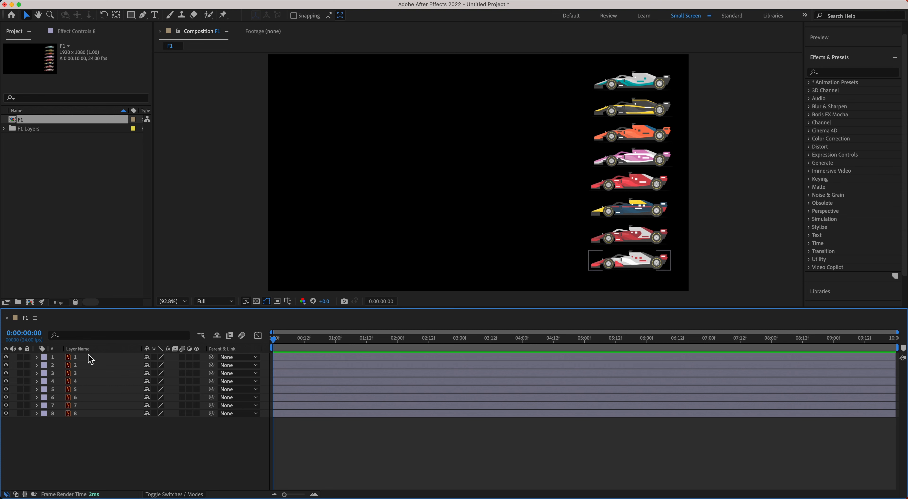
{"action": "left_click", "coordinate": [90, 357]}
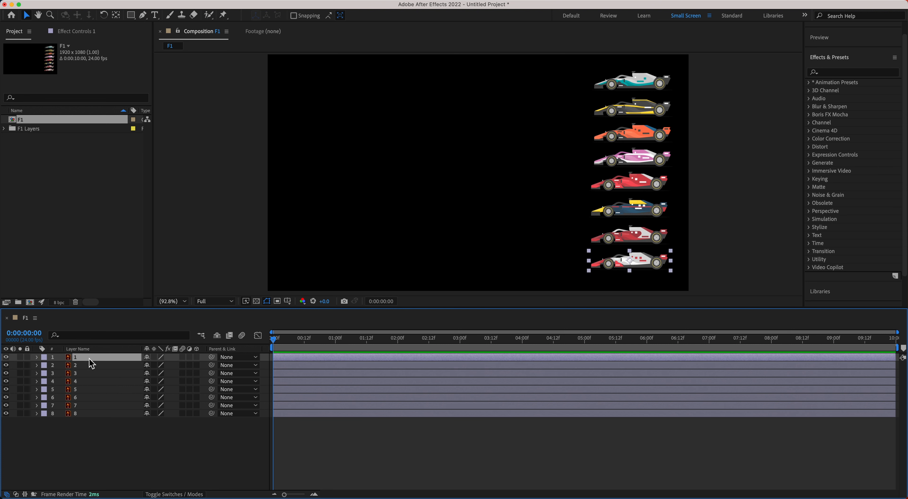
{"action": "left_click", "coordinate": [87, 414], "text": "shift"}
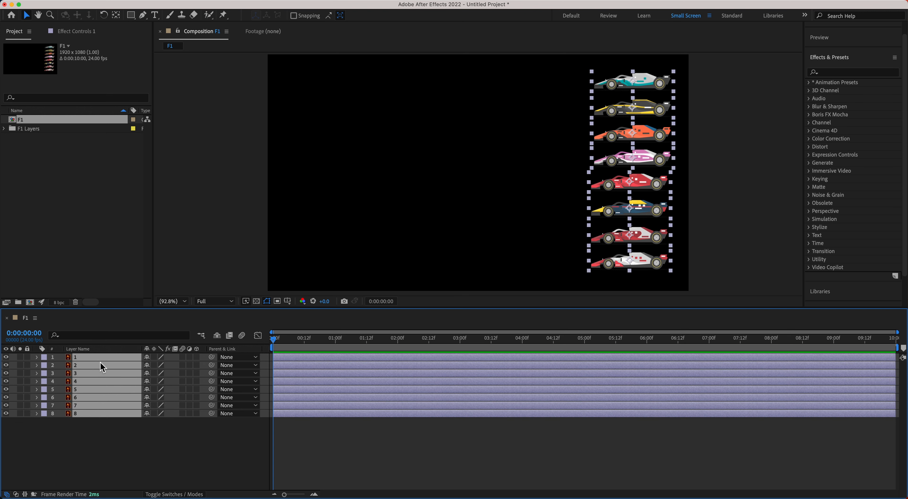
{"action": "left_click", "coordinate": [98, 442]}
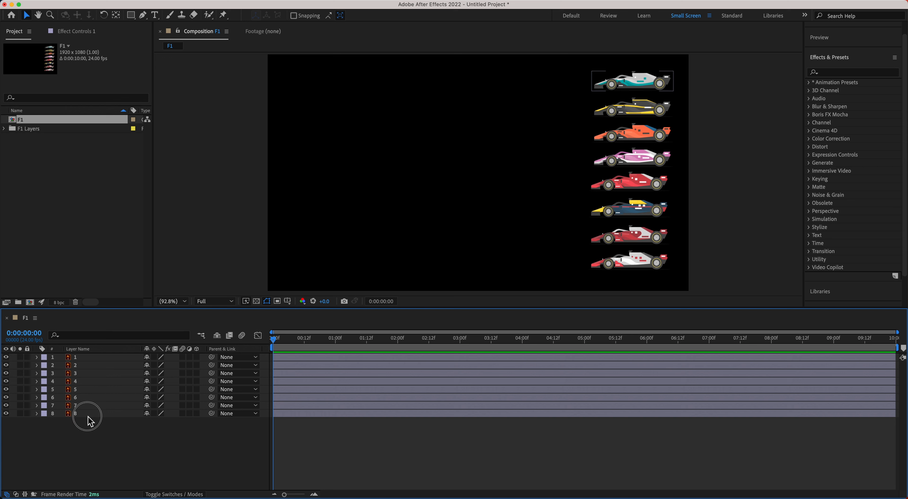
{"action": "left_click", "coordinate": [87, 416]}
{"action": "left_click", "coordinate": [93, 362], "text": "shift"}
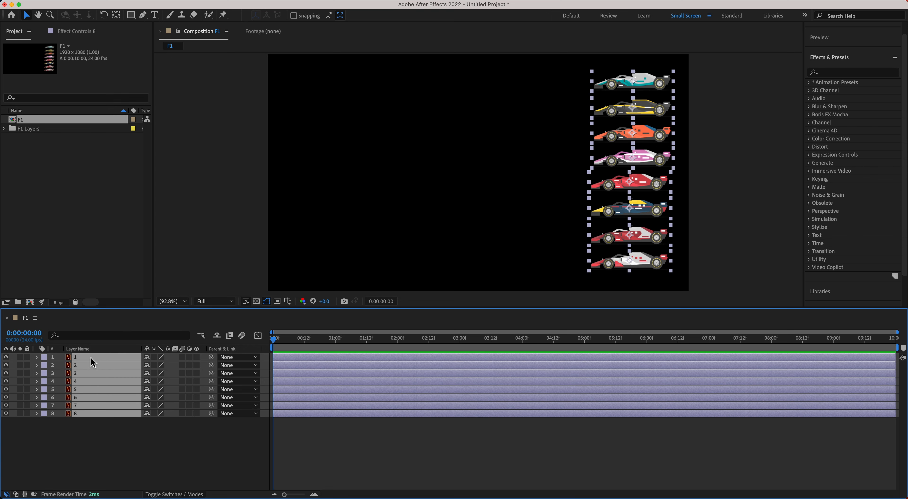
{"action": "left_click", "coordinate": [88, 430]}
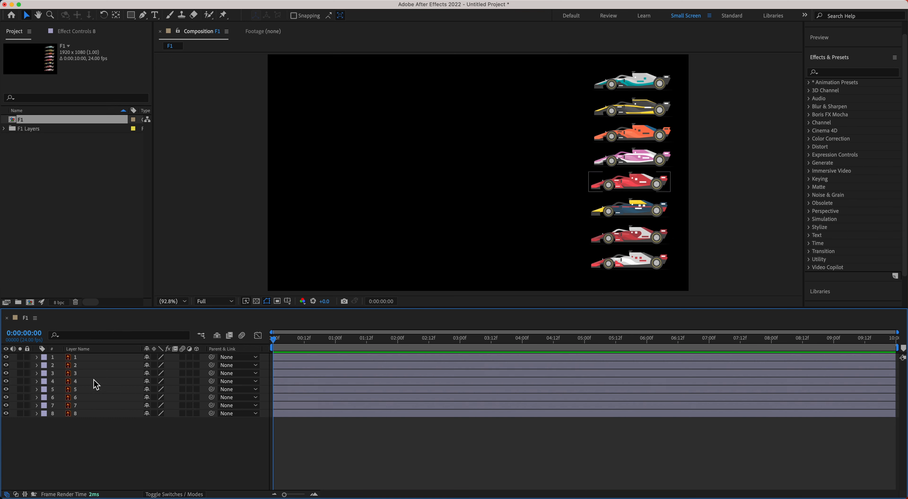
- Select car layers 1 through 8 in the F1 composition, starting from layer 1
{"action": "left_click", "coordinate": [90, 358]}
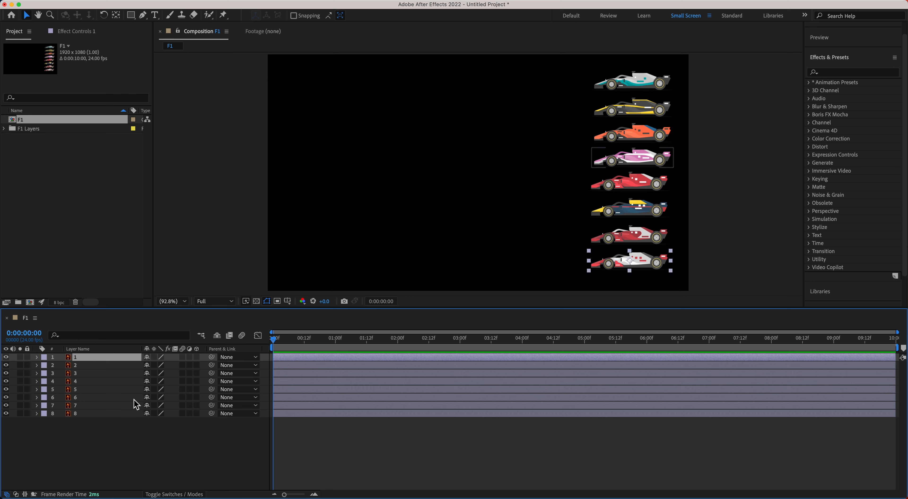
{"action": "left_click", "coordinate": [91, 414], "text": "shift"}
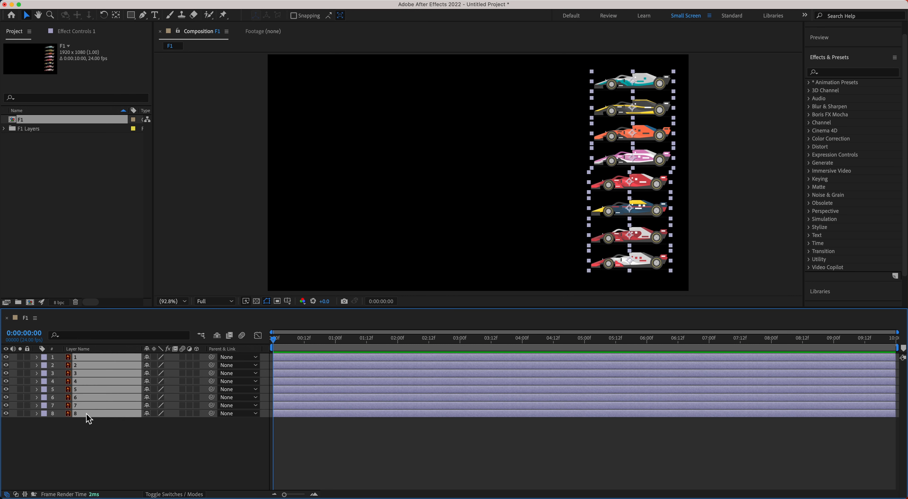
{"action": "left_click", "coordinate": [90, 448]}
- Start a new composition and name it "Easy Ease Editor Graph"
{"action": "left_click", "coordinate": [81, 229]}
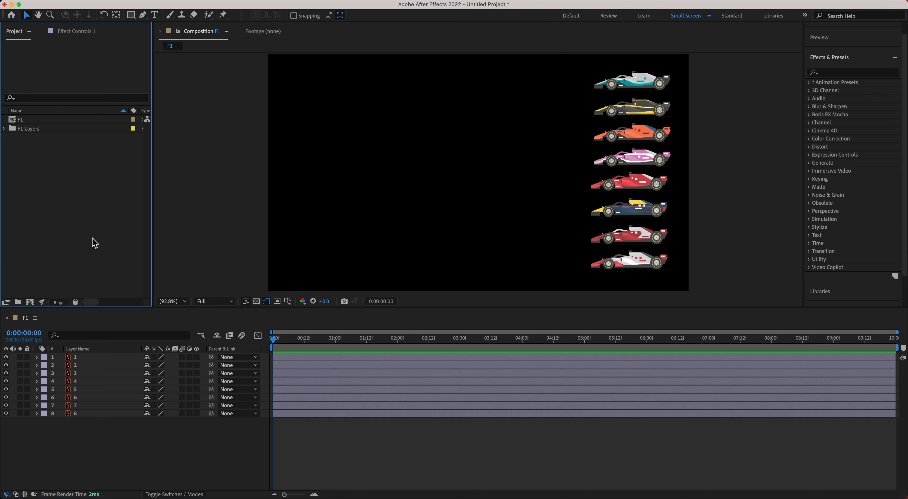
{"action": "left_click", "coordinate": [30, 302]}
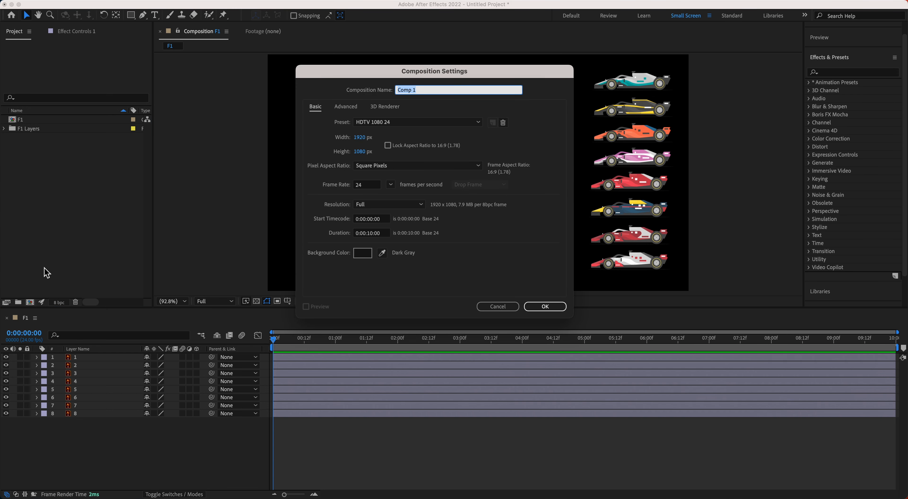
{"action": "left_click_drag", "start_coordinate": [339, 79], "coordinate": [316, 73]}
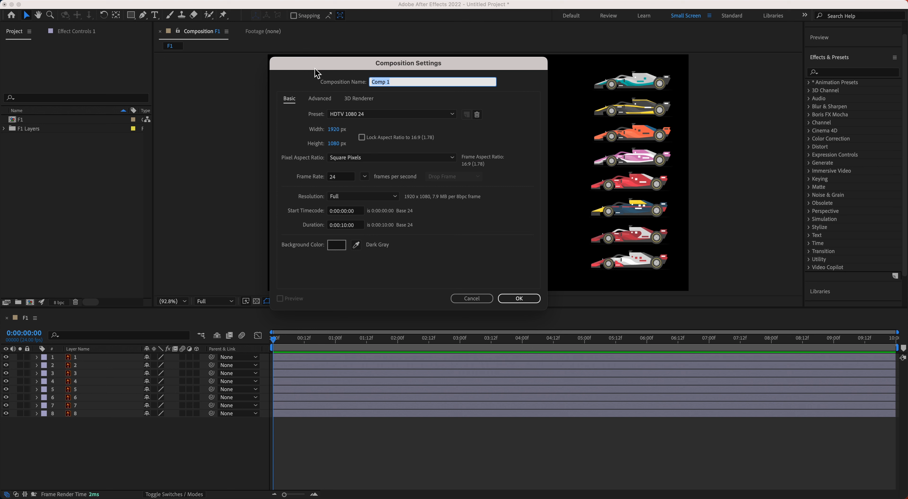
{"action": "type", "text": "Easy Ease Editor Graph"}
- Set the new composition's duration to 10 seconds (0:00:10:00)
{"action": "left_click", "coordinate": [357, 225]}
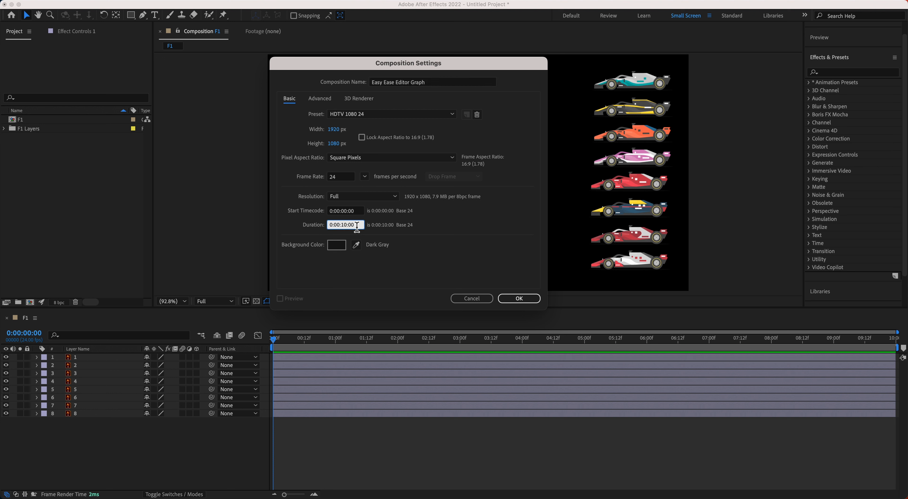
{"action": "key", "text": "BackSpace"}
{"action": "type", "text": "10"}
{"action": "type", "text": "."}
{"action": "key", "text": "BackSpace"}
{"action": "left_click_drag", "start_coordinate": [356, 228], "coordinate": [322, 232]}
{"action": "type", "text": "10"}
- Pick a dark gray background color and create the composition
{"action": "left_click", "coordinate": [337, 244]}
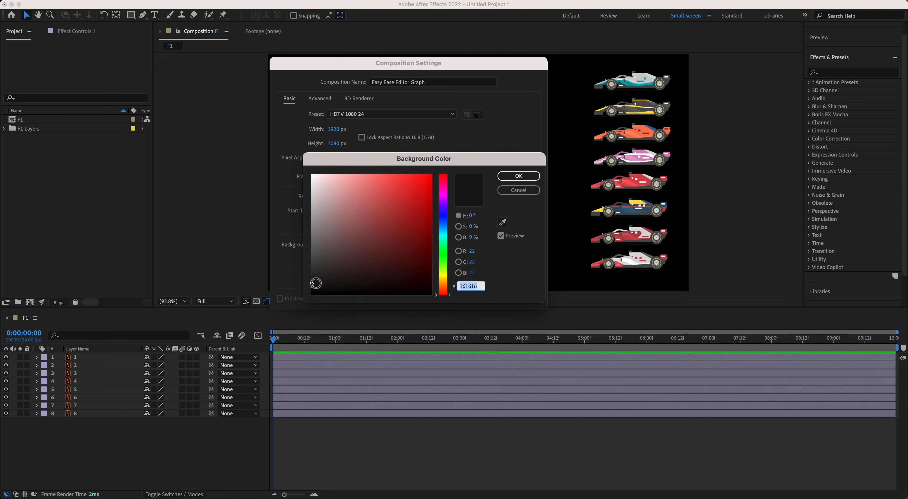
{"action": "left_click", "coordinate": [313, 282]}
{"action": "left_click", "coordinate": [518, 175]}
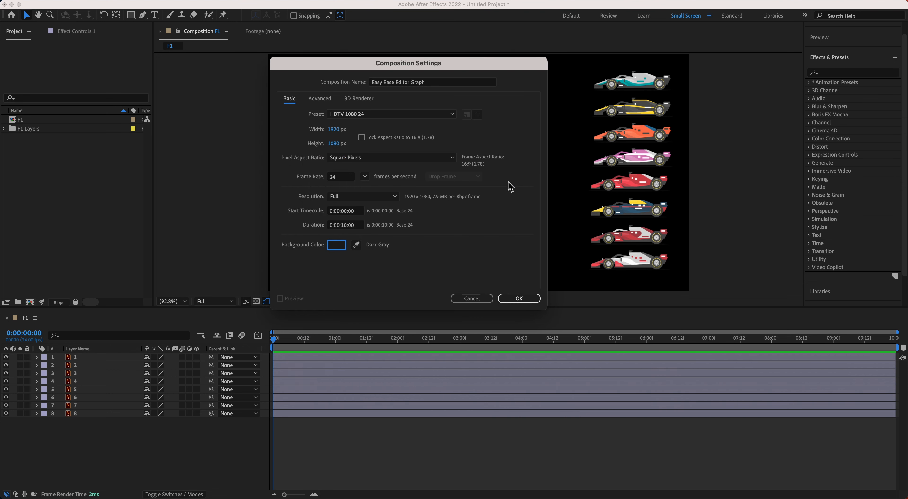
{"action": "left_click", "coordinate": [517, 301]}
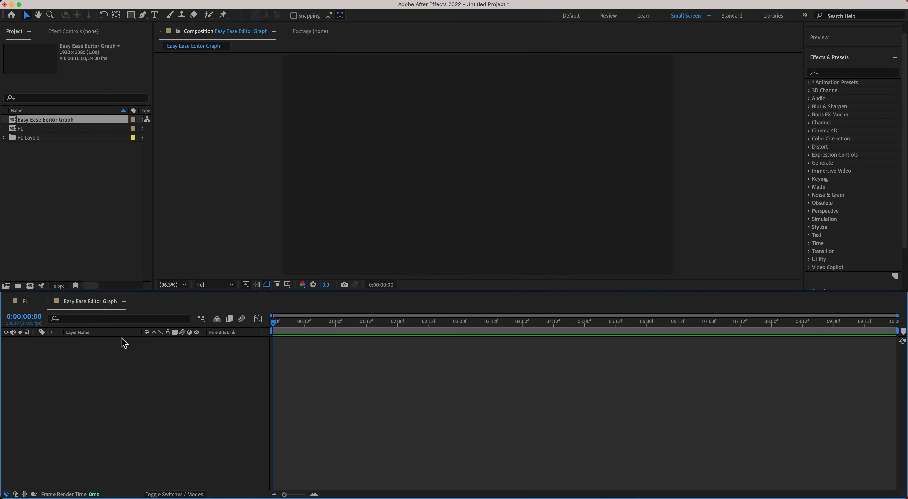
- Paste the eight car layers into the Easy Ease Editor Graph composition and add a Position keyframe to each at 0:00:00:00
{"action": "left_click", "coordinate": [110, 1]}
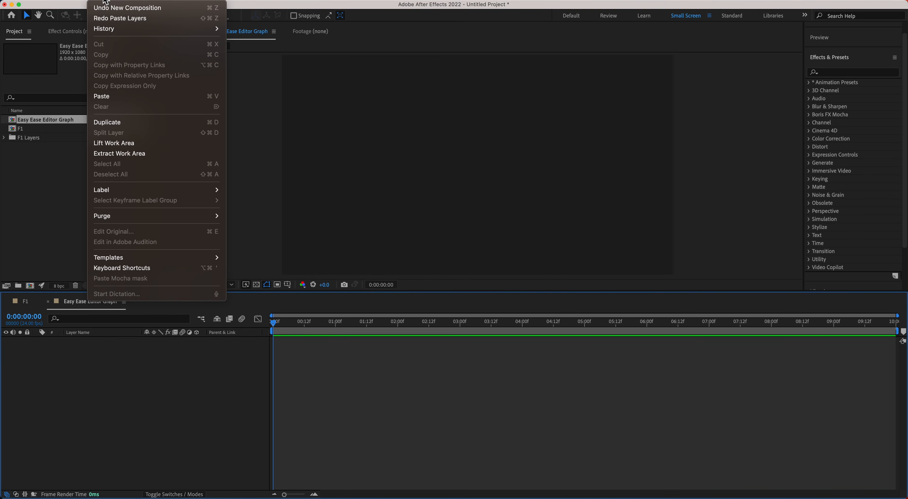
{"action": "left_click", "coordinate": [113, 97]}
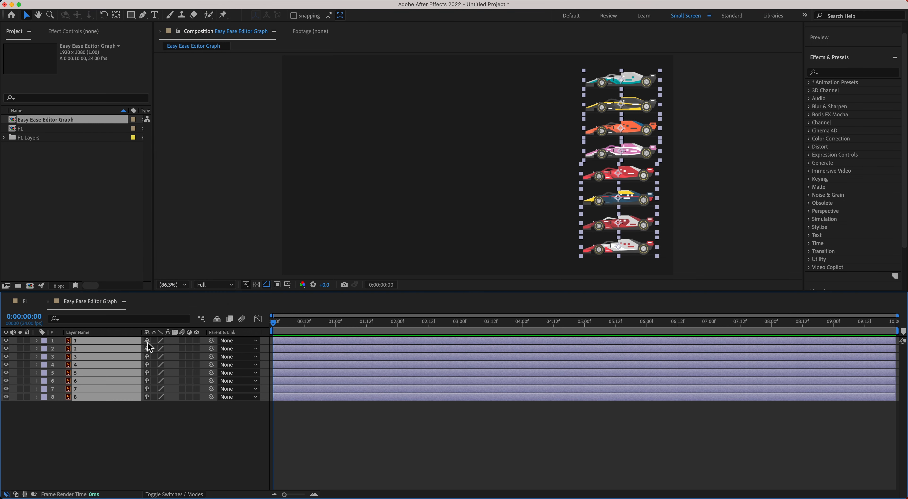
{"action": "left_click", "coordinate": [154, 348]}
{"action": "key", "text": "p"}
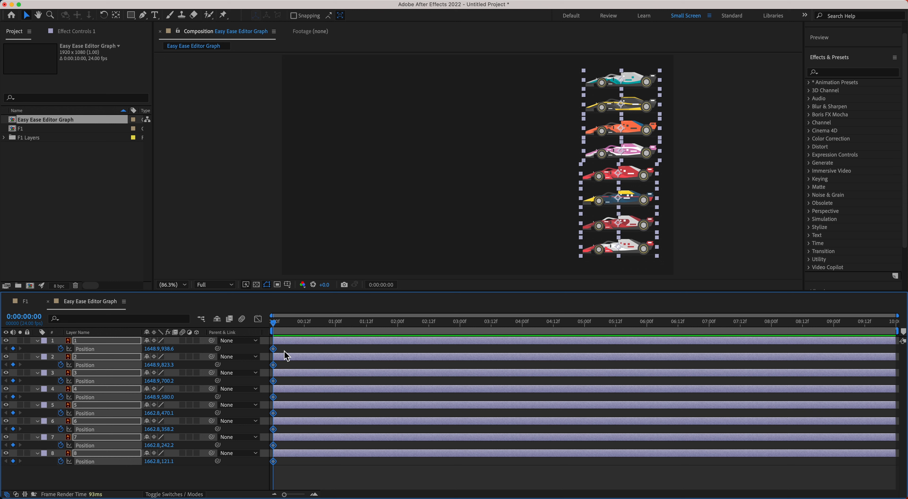
- Keyframe all eight cars at 0:00:00:12 in the middle of the frame, and add matching Position keyframes at 0:00:00:23
{"action": "left_click", "coordinate": [304, 331]}
{"action": "key", "text": "super+p"}
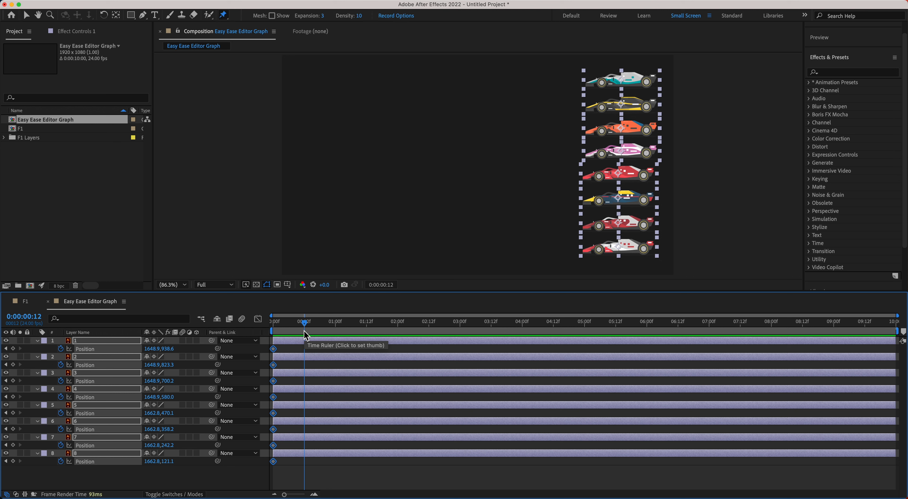
{"action": "key", "text": "alt+p"}
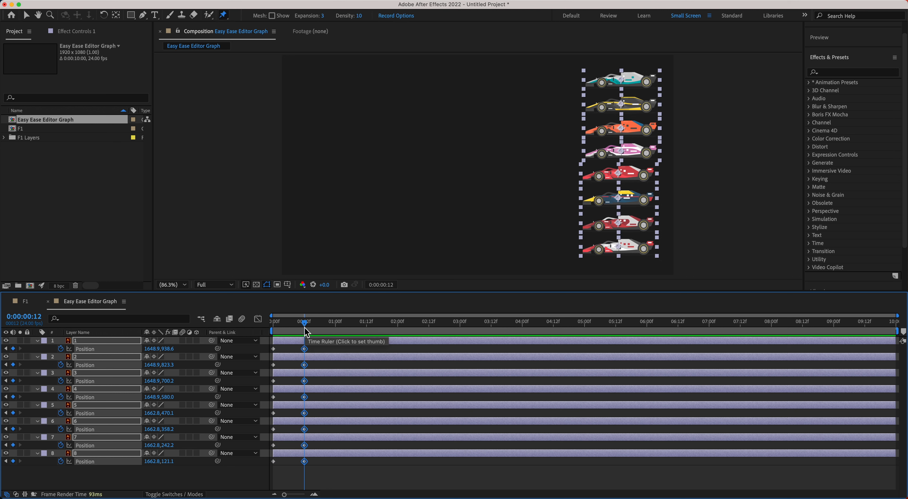
{"action": "key", "text": "v"}
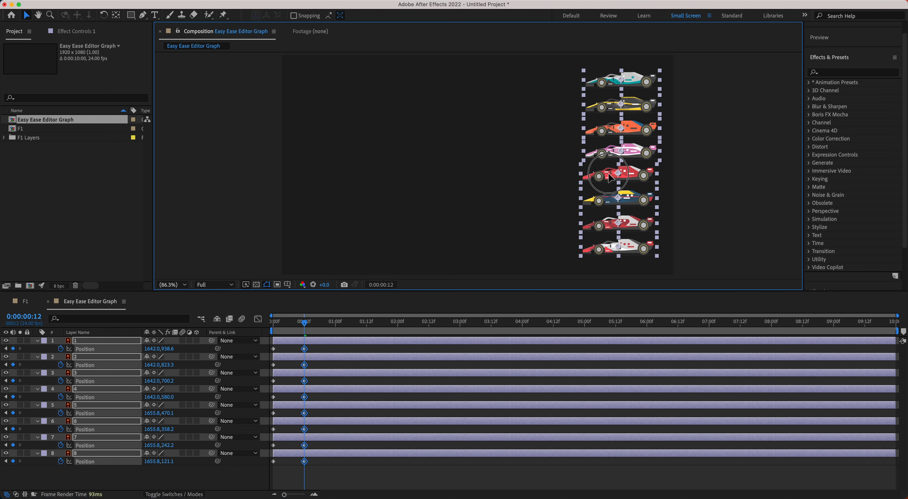
{"action": "left_click_drag", "start_coordinate": [645, 172], "coordinate": [430, 171]}
{"action": "left_click", "coordinate": [333, 332]}
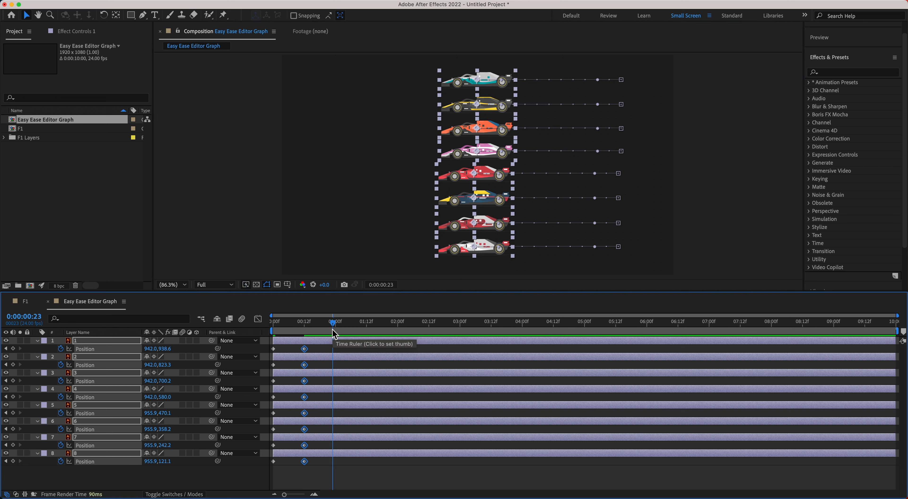
{"action": "key", "text": "alt+p"}
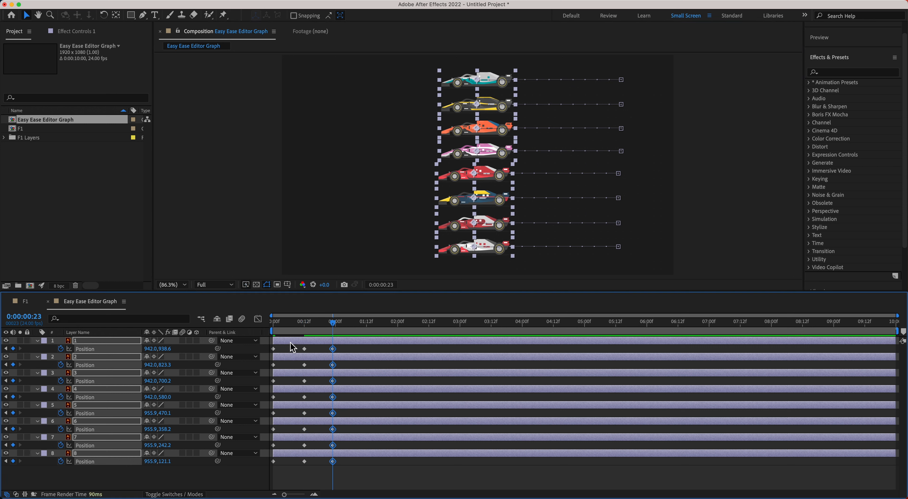
- Reveal the keyframed properties of all car layers and undo the Position keyframes added at 0:00:00:12 and 0:00:00:23
{"action": "left_click", "coordinate": [39, 341]}
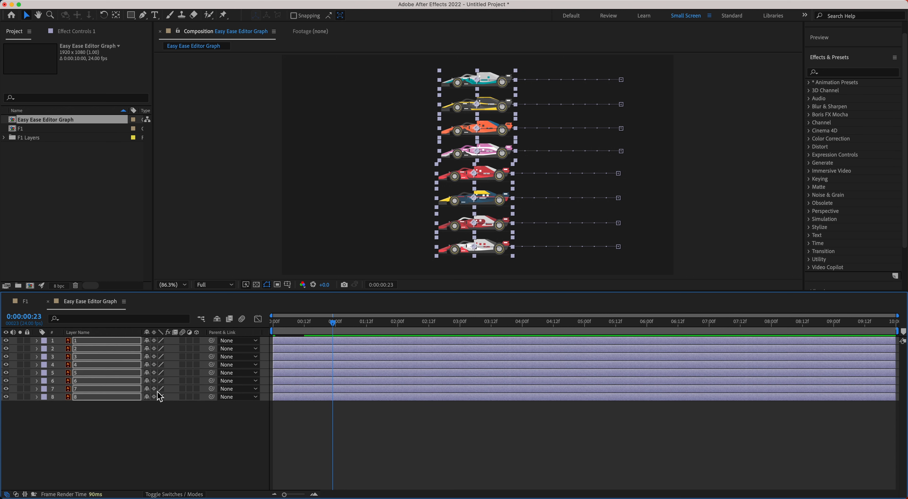
{"action": "left_click", "coordinate": [210, 428]}
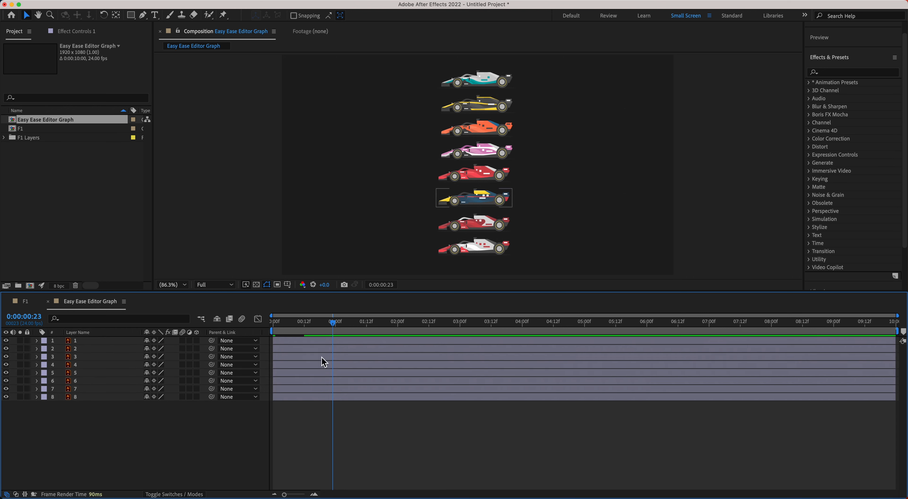
{"action": "left_click", "coordinate": [381, 340]}
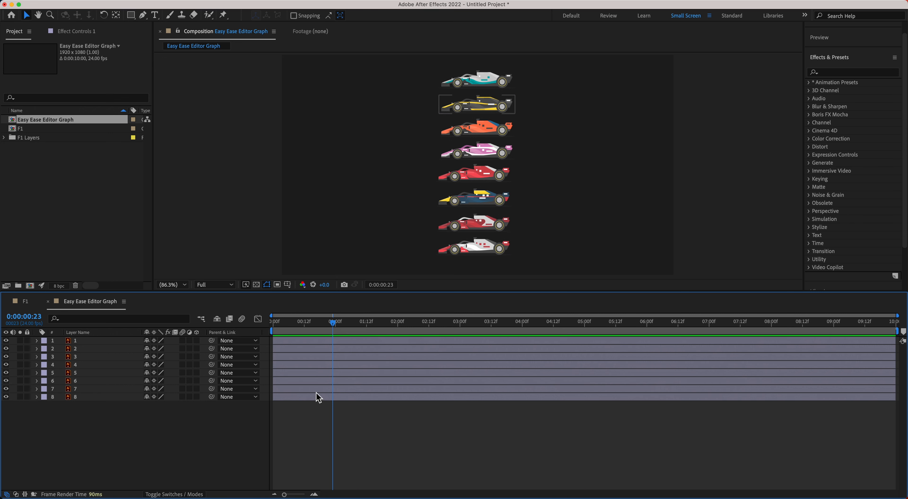
{"action": "key", "text": "u"}
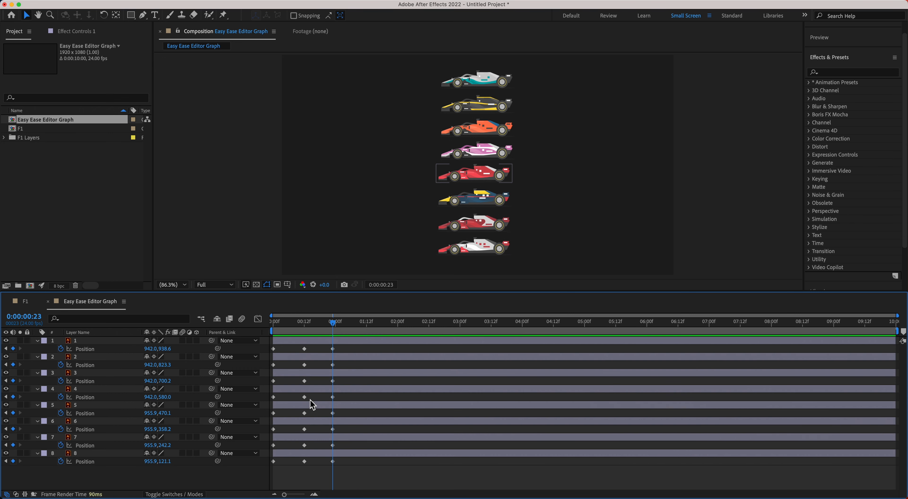
{"action": "key", "text": "super+z"}
{"action": "key", "text": "super+z"}
- At 0:00:03:00, move all eight cars straight across to the frame's left side, at X positions of about 261 and 275
{"action": "left_click", "coordinate": [302, 322]}
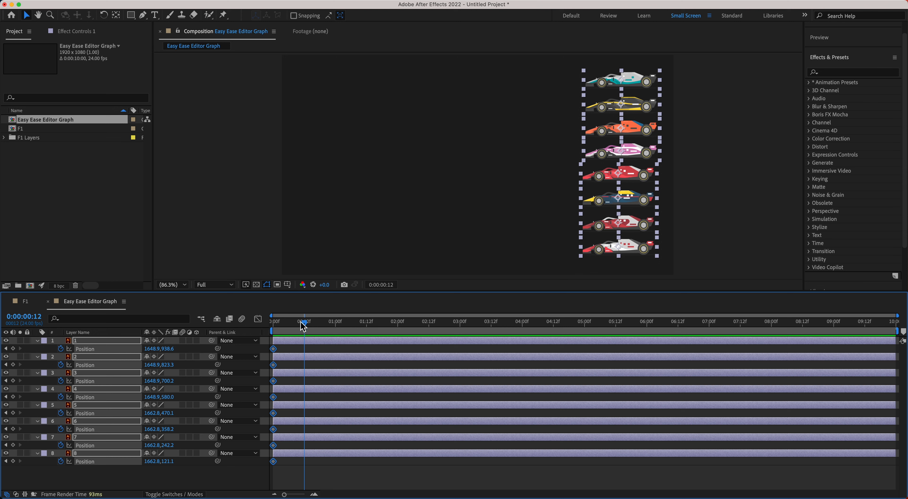
{"action": "left_click_drag", "start_coordinate": [301, 321], "coordinate": [458, 331]}
{"action": "left_click_drag", "start_coordinate": [613, 248], "coordinate": [300, 248]}
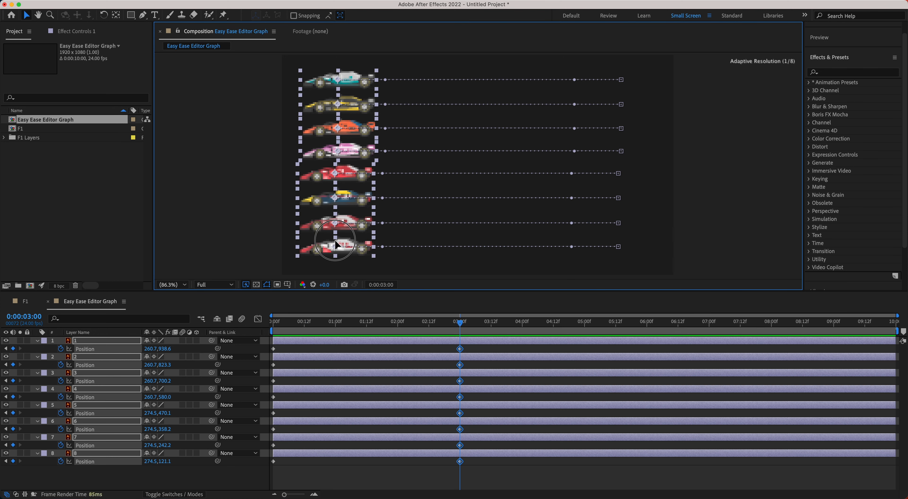
{"action": "left_click", "coordinate": [328, 481]}
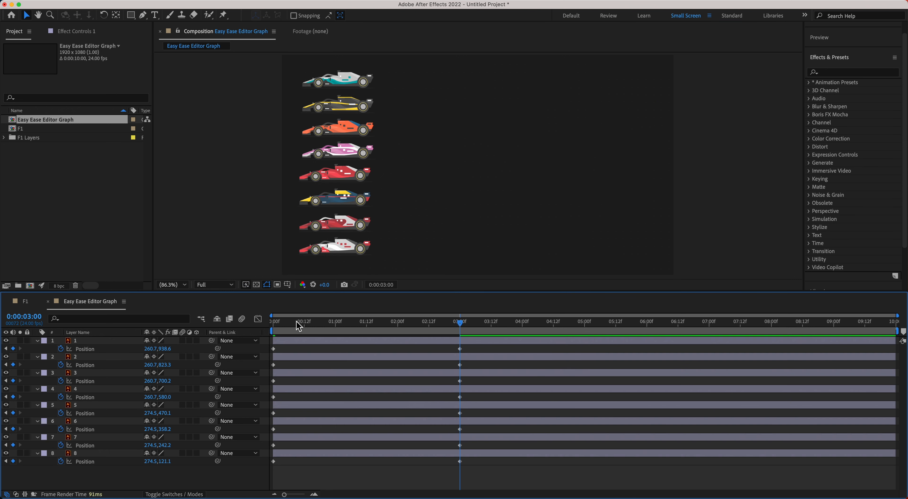
- End the work area at about 4 seconds and return to the start of the composition
{"action": "key", "text": "Home"}
{"action": "left_click_drag", "start_coordinate": [466, 326], "coordinate": [524, 331]}
{"action": "key", "text": "n"}
{"action": "key", "text": "Home"}
- Preview the cars' linear movement from the start of the composition
{"action": "key", "text": "space"}
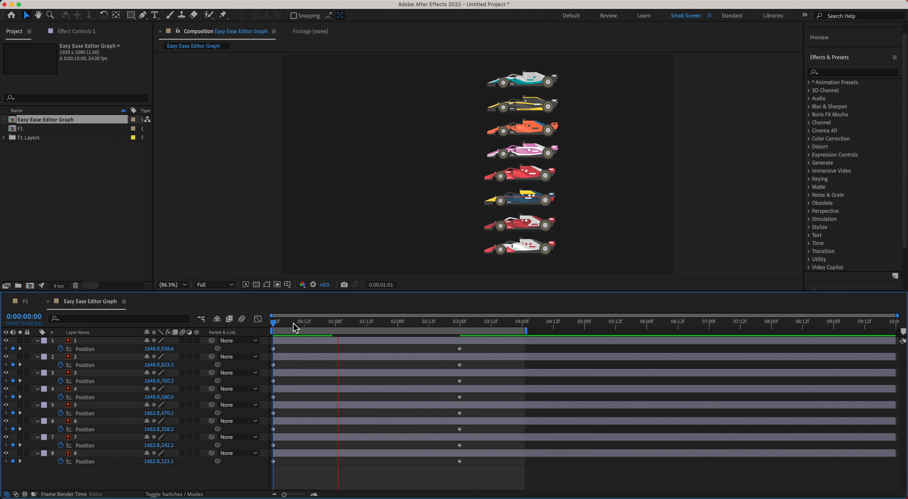
{"action": "left_click_drag", "start_coordinate": [288, 324], "coordinate": [267, 325]}
{"action": "key", "text": "space"}
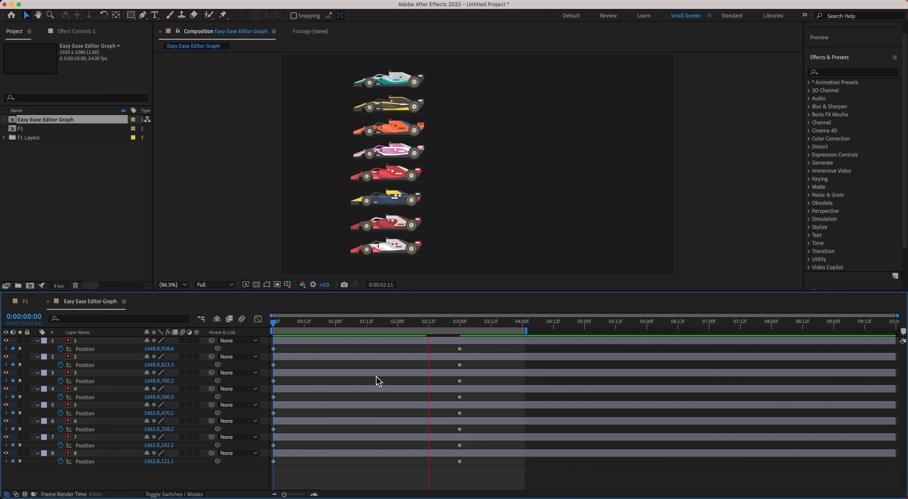
{"action": "key", "text": "space"}
{"action": "key", "text": "space"}
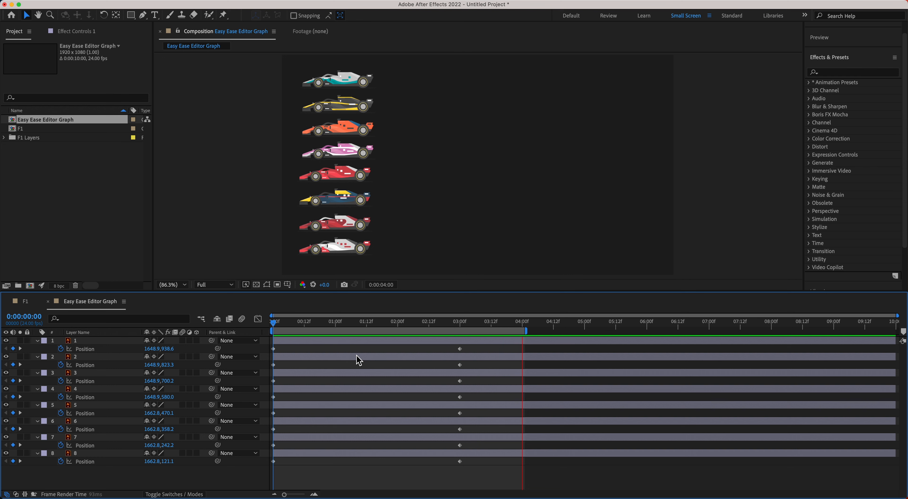
{"action": "key", "text": "space"}
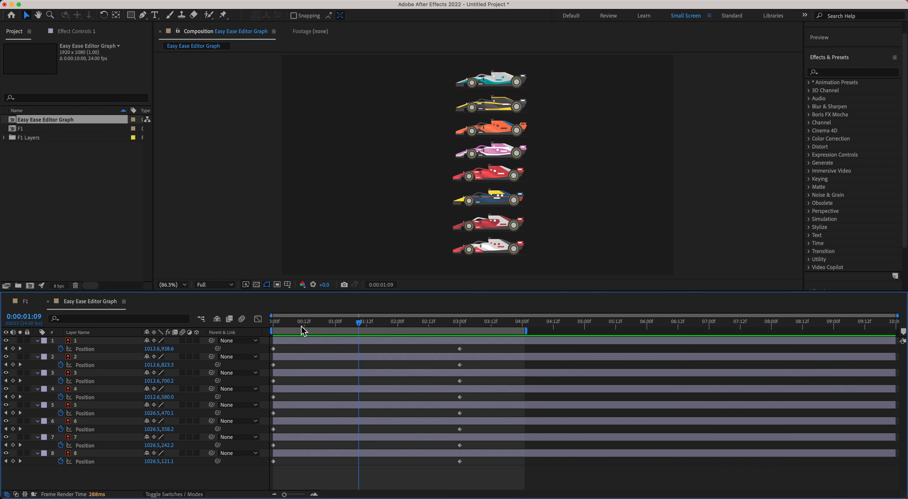
- Apply Easy Ease to both Position keyframes of layer 2 and preview the cars from the start of the composition
{"action": "key", "text": "Home"}
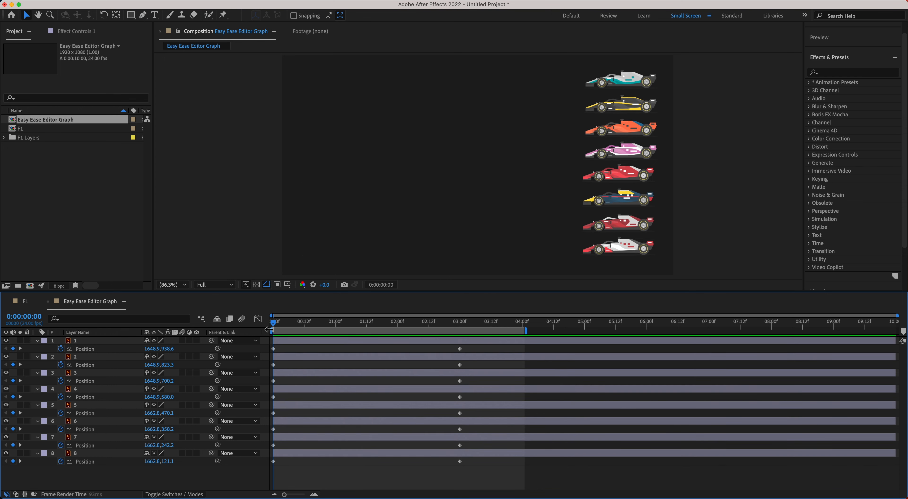
{"action": "left_click", "coordinate": [283, 341]}
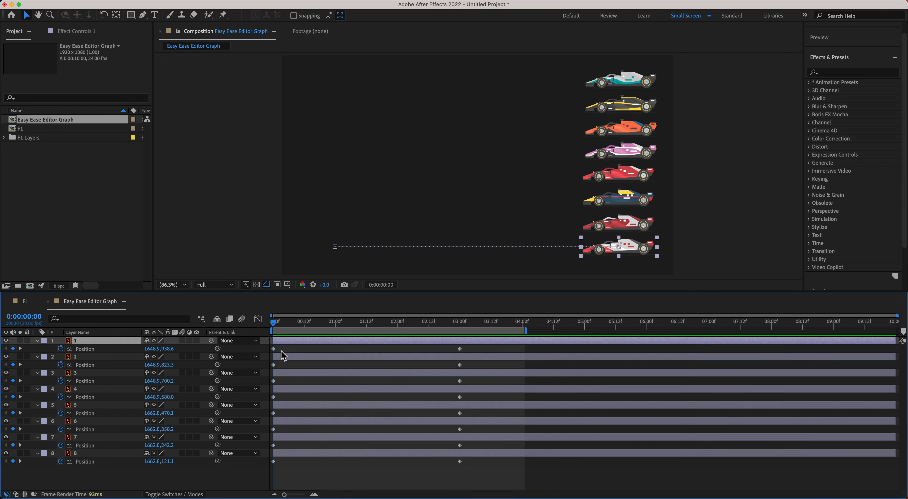
{"action": "left_click", "coordinate": [281, 354]}
{"action": "left_click", "coordinate": [273, 350]}
{"action": "left_click_drag", "start_coordinate": [269, 363], "coordinate": [361, 367]}
{"action": "right_click", "coordinate": [273, 366]}
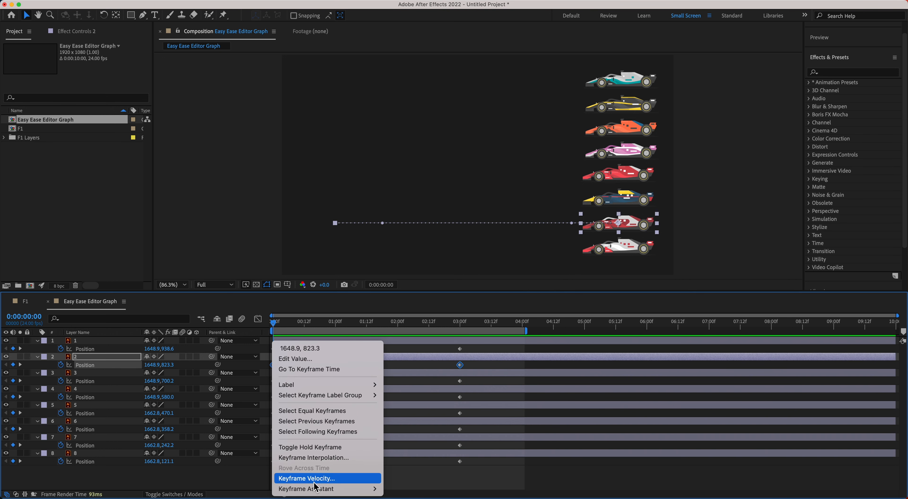
{"action": "mouse_move", "coordinate": [351, 488]}
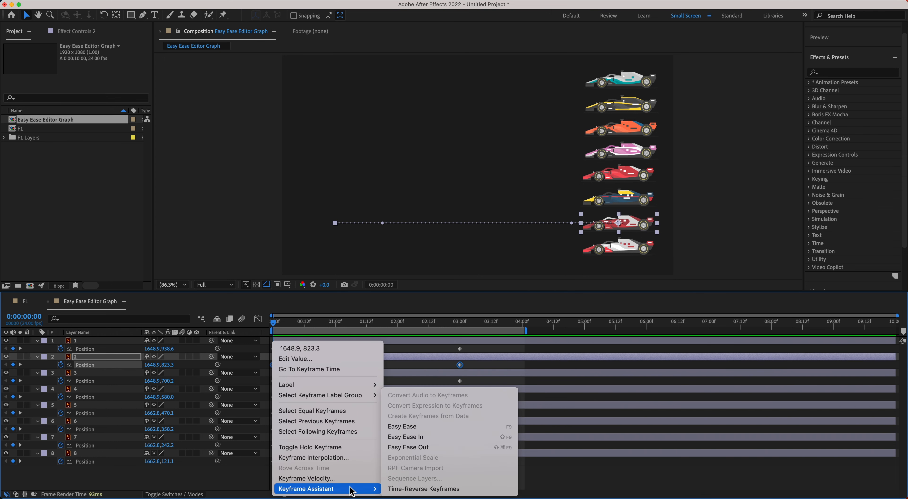
{"action": "left_click", "coordinate": [404, 427]}
{"action": "left_click", "coordinate": [325, 366]}
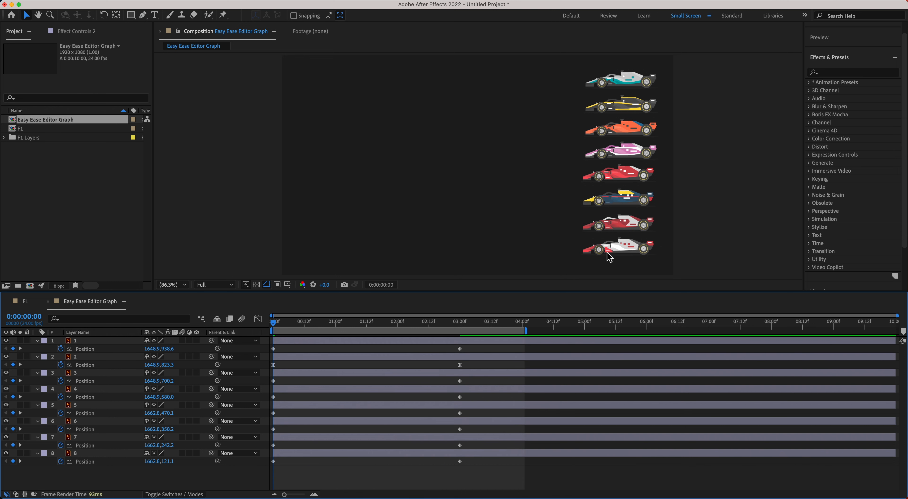
{"action": "key", "text": "space"}
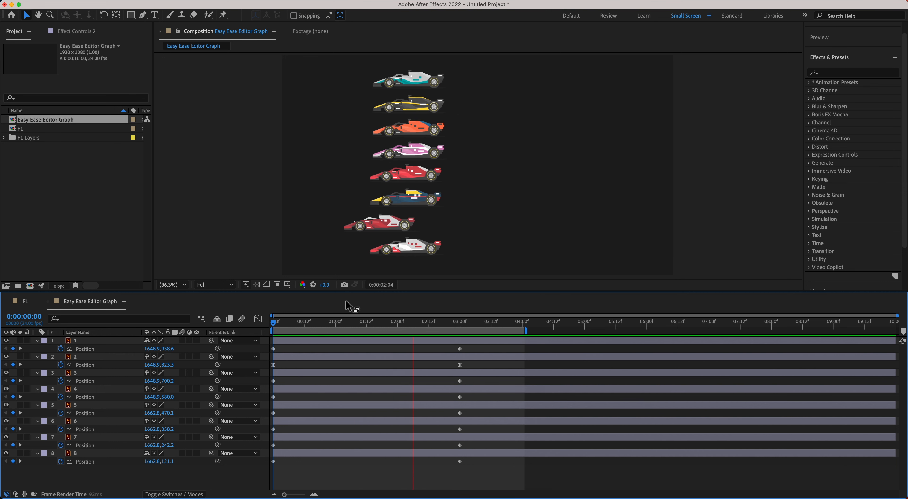
{"action": "key", "text": "space"}
- Apply Easy Ease In to both Position keyframes of layer 3
{"action": "left_click_drag", "start_coordinate": [266, 383], "coordinate": [465, 375]}
{"action": "right_click", "coordinate": [274, 382]}
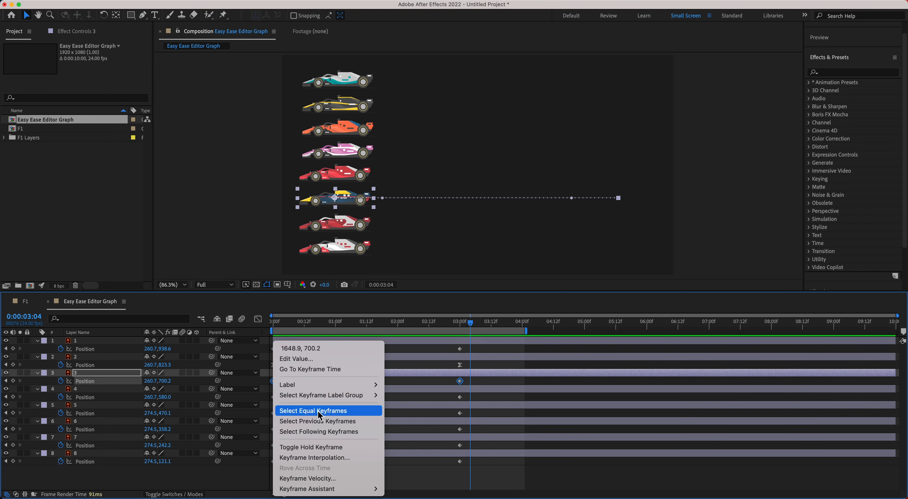
{"action": "mouse_move", "coordinate": [331, 491]}
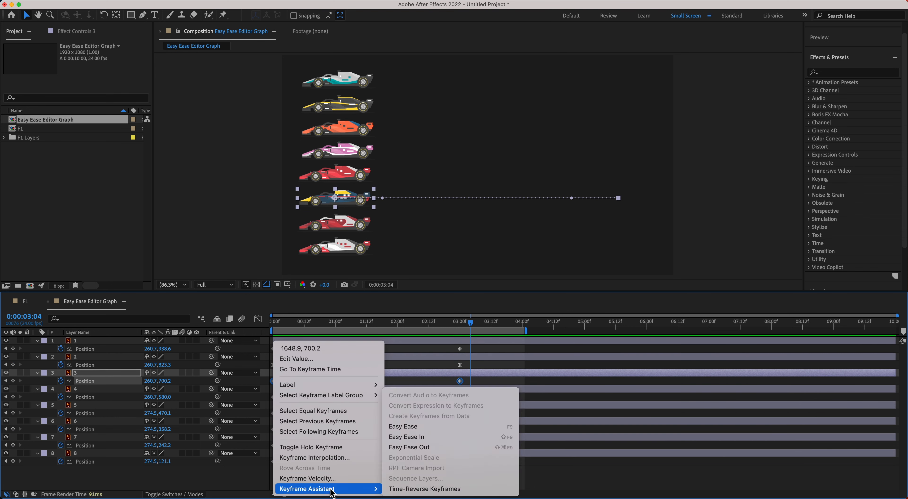
{"action": "left_click", "coordinate": [405, 437]}
{"action": "left_click", "coordinate": [310, 387]}
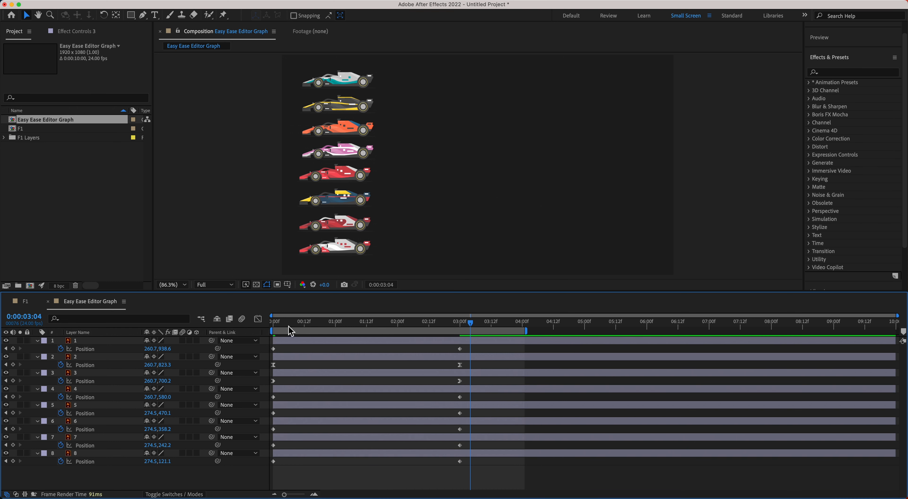
- Preview the composition from the start to compare layer 3's Easy Ease In motion with the other cars
{"action": "left_click", "coordinate": [275, 322]}
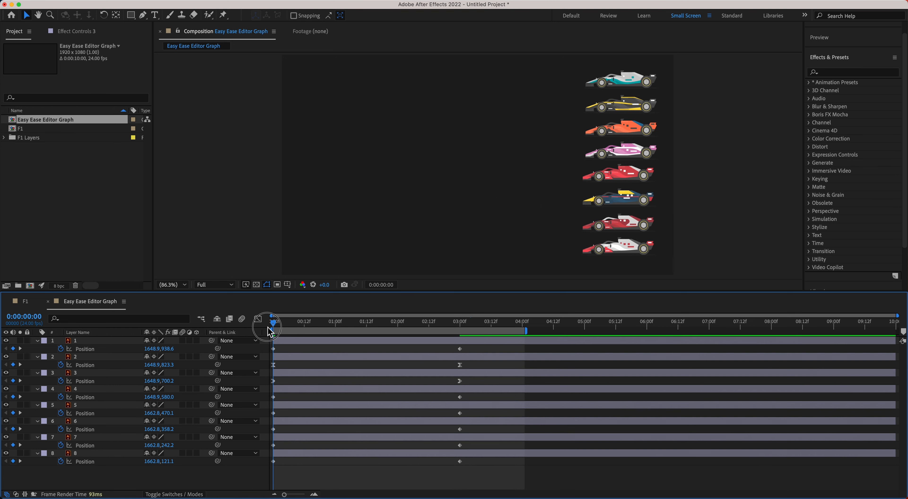
{"action": "left_click", "coordinate": [600, 206]}
{"action": "left_click", "coordinate": [519, 347]}
{"action": "key", "text": "space"}
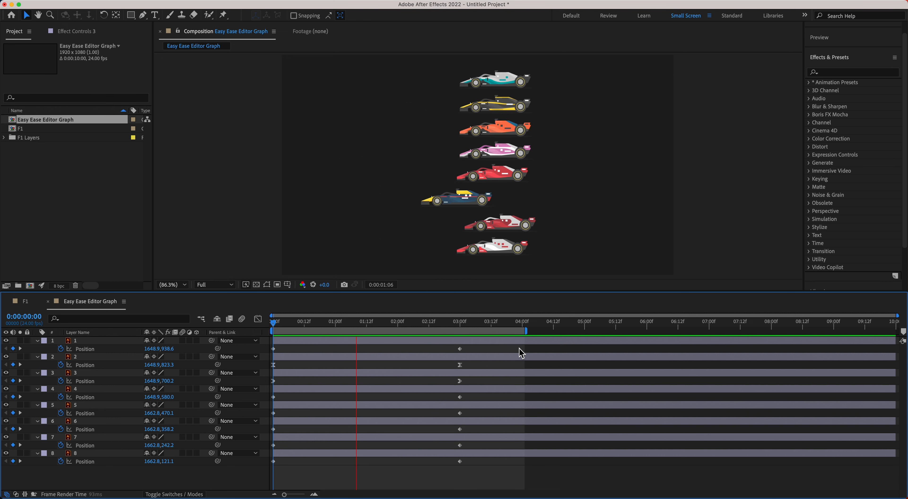
- Apply Easy Ease Out to both Position keyframes of layer 4
{"action": "left_click_drag", "start_coordinate": [466, 395], "coordinate": [274, 402]}
{"action": "right_click", "coordinate": [274, 398]}
{"action": "mouse_move", "coordinate": [353, 491]}
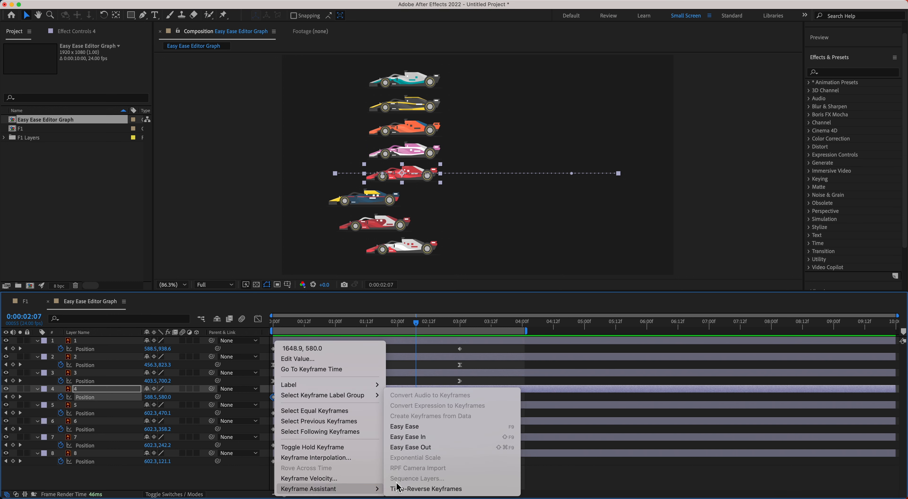
{"action": "left_click", "coordinate": [410, 447]}
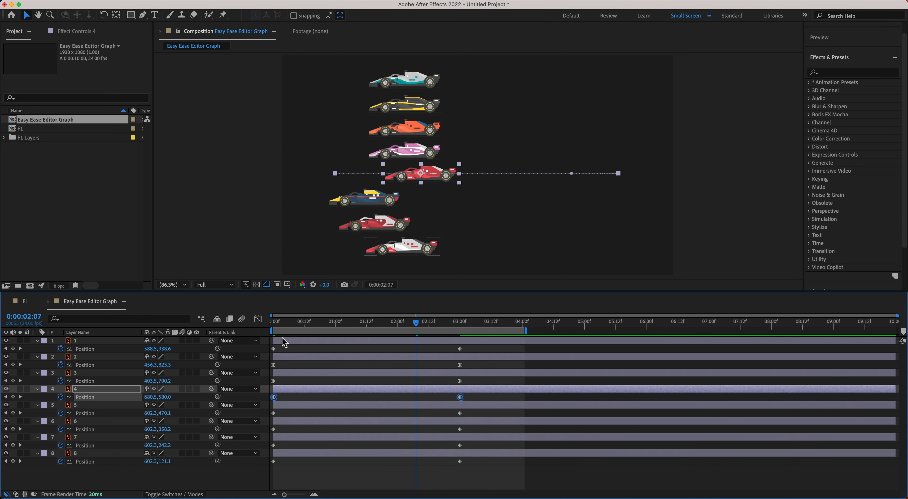
- Preview the composition twice from the start to compare layer 4's Easy Ease Out motion with the other cars
{"action": "left_click_drag", "start_coordinate": [278, 324], "coordinate": [261, 328]}
{"action": "key", "text": "space"}
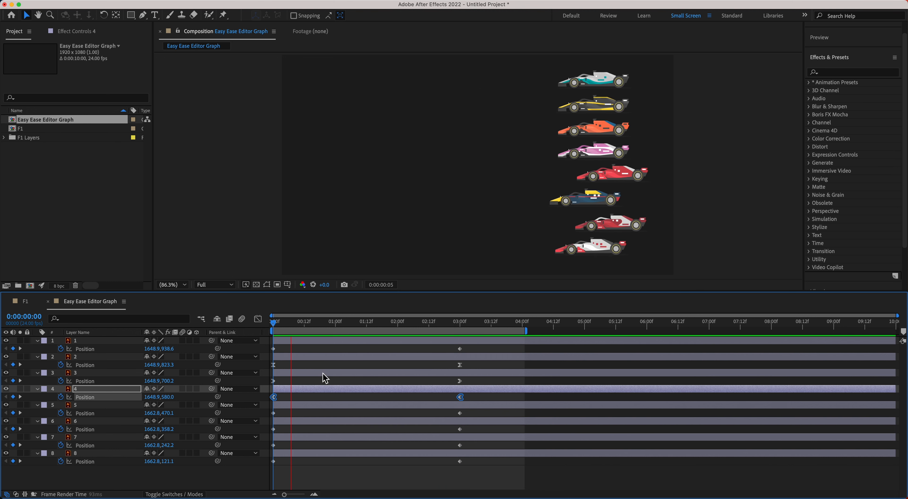
{"action": "key", "text": "space"}
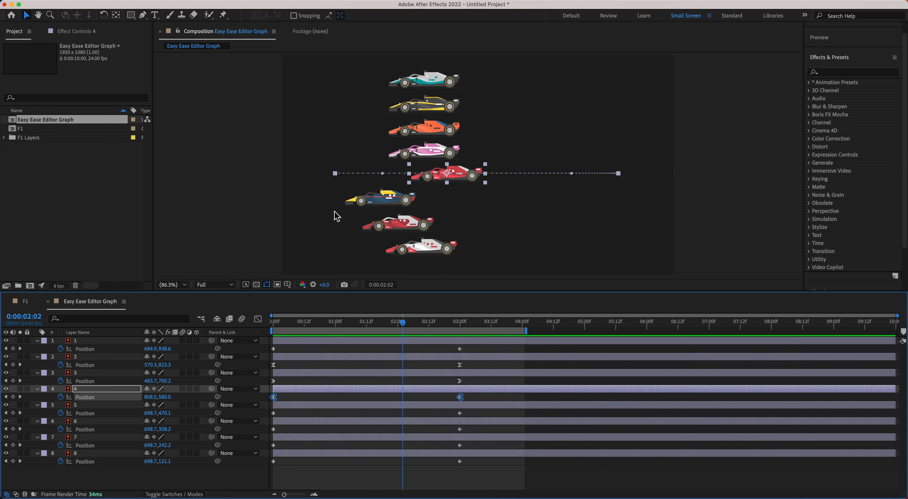
{"action": "key", "text": "Home"}
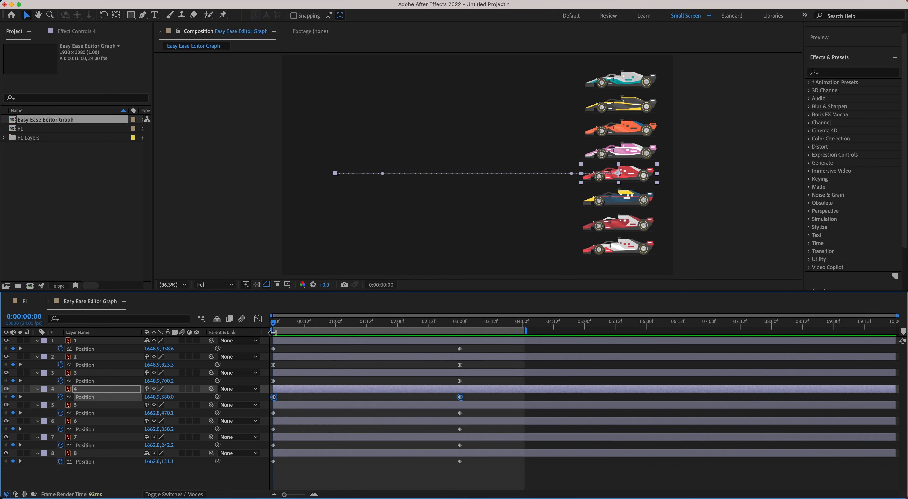
{"action": "key", "text": "space"}
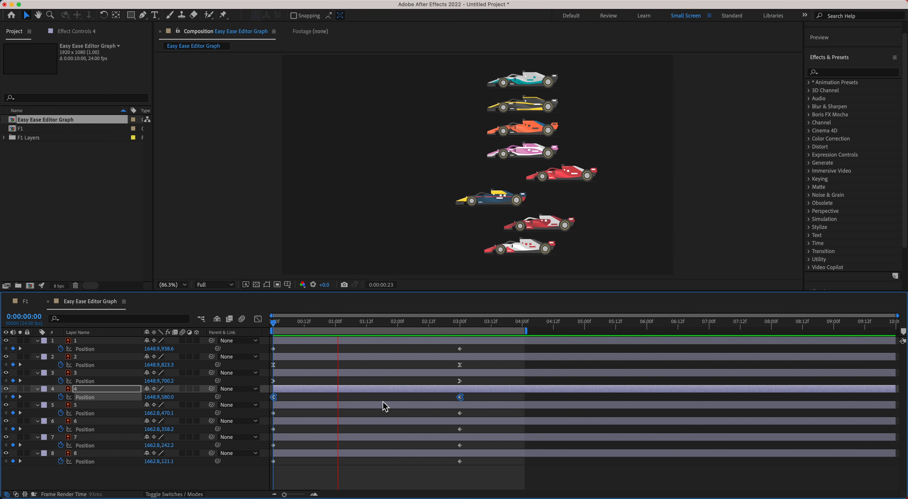
{"action": "key", "text": "space"}
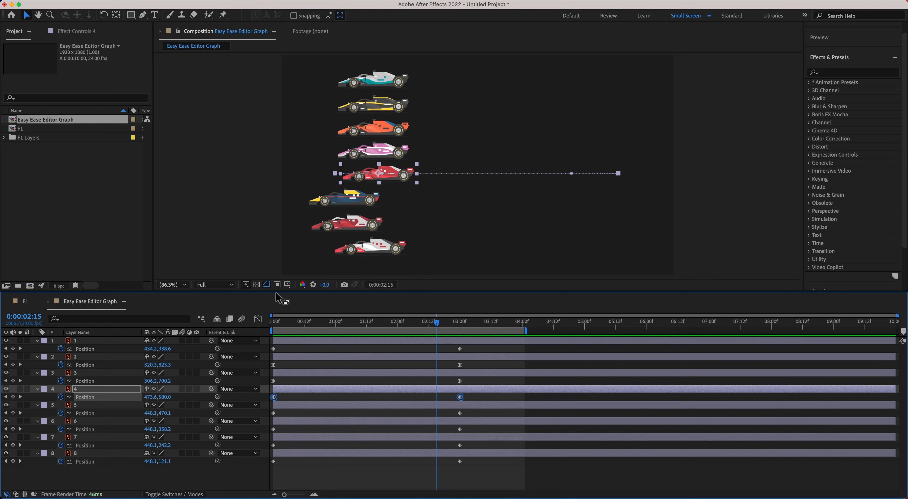
- Return to the start of the composition and turn both Position keyframes of layer 5 into hold keyframes
{"action": "left_click", "coordinate": [281, 325]}
{"action": "left_click", "coordinate": [283, 407]}
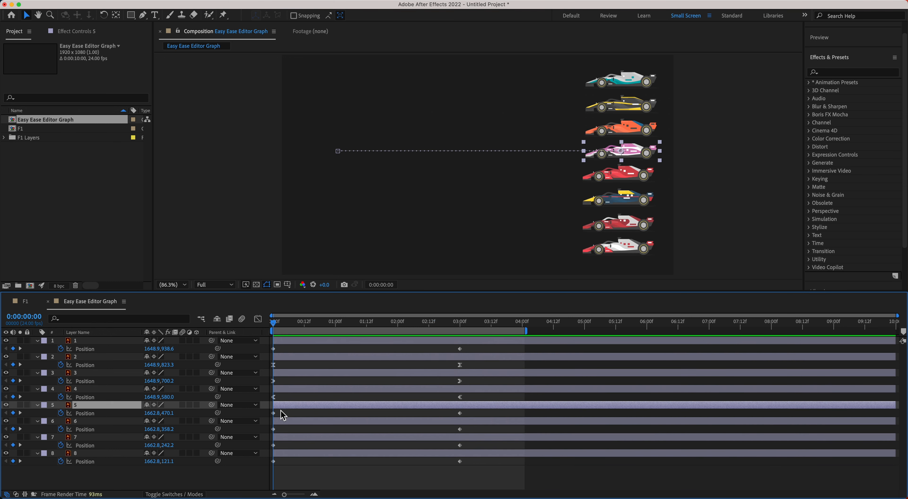
{"action": "left_click_drag", "start_coordinate": [268, 413], "coordinate": [281, 419]}
{"action": "right_click", "coordinate": [274, 413]}
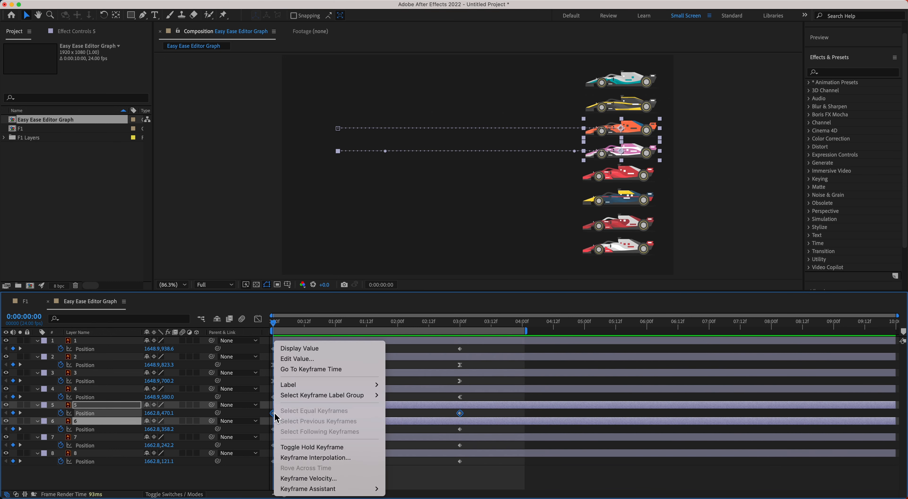
{"action": "left_click", "coordinate": [270, 417]}
{"action": "right_click", "coordinate": [273, 413]}
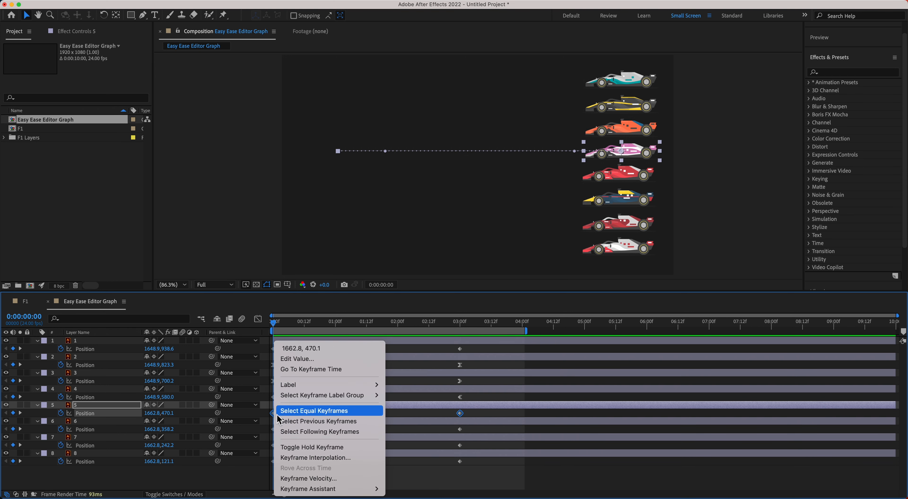
{"action": "left_click", "coordinate": [291, 448]}
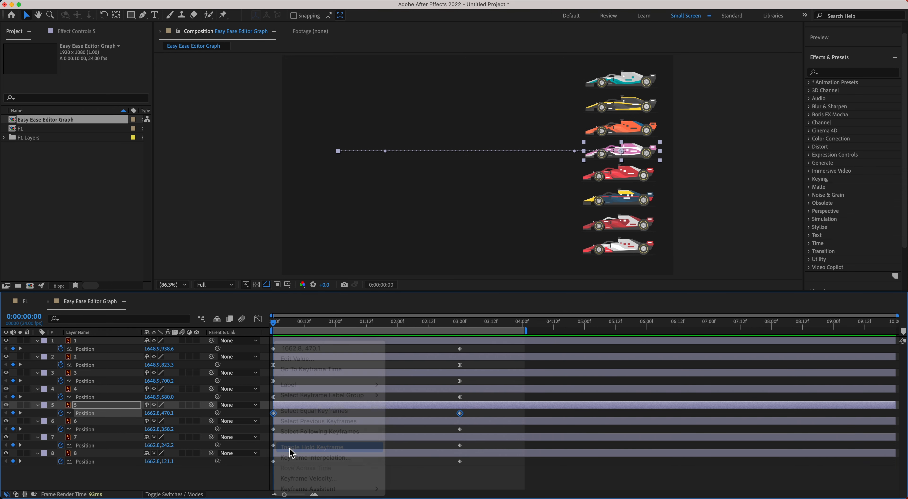
{"action": "left_click", "coordinate": [278, 416]}
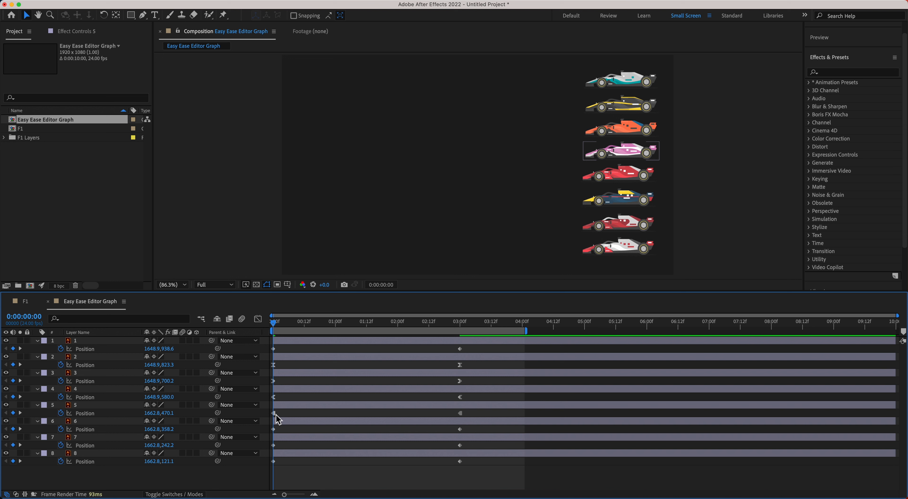
{"action": "left_click", "coordinate": [274, 414]}
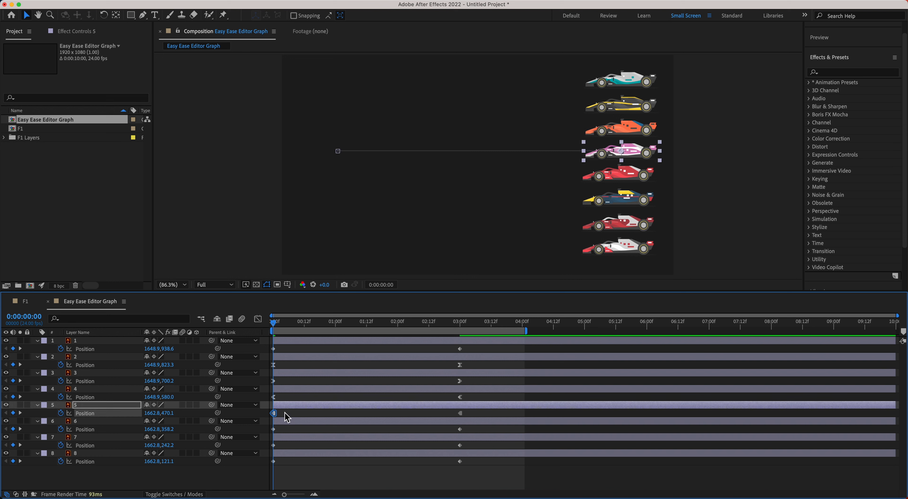
- Preview layer 5's hold motion from the start of the composition, then return to the first frame
{"action": "left_click_drag", "start_coordinate": [275, 323], "coordinate": [270, 361]}
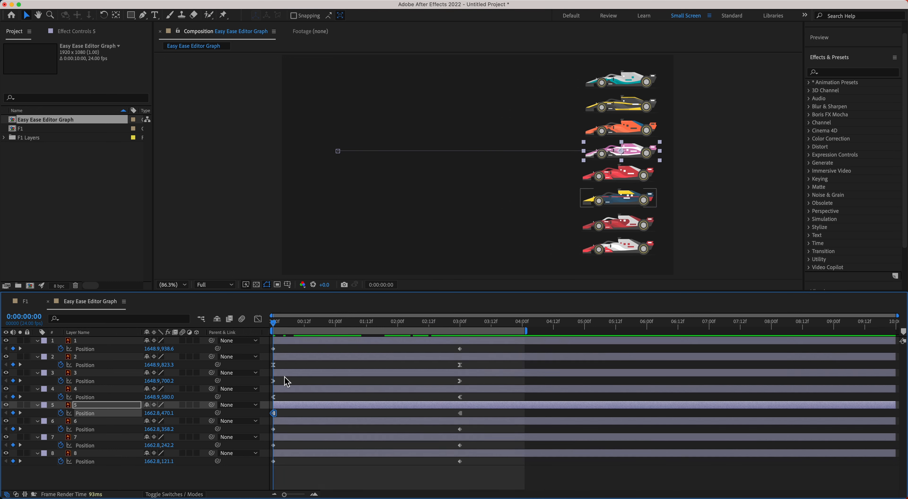
{"action": "key", "text": "F2"}
{"action": "key", "text": "space"}
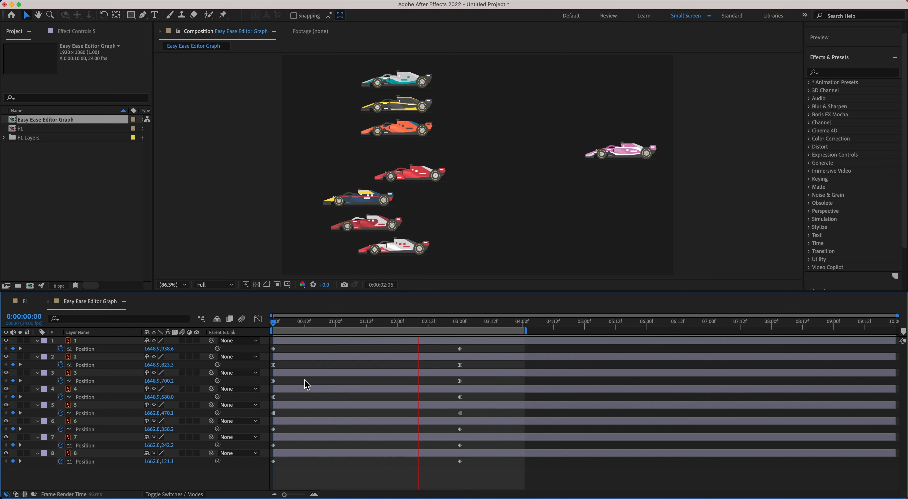
{"action": "key", "text": "space"}
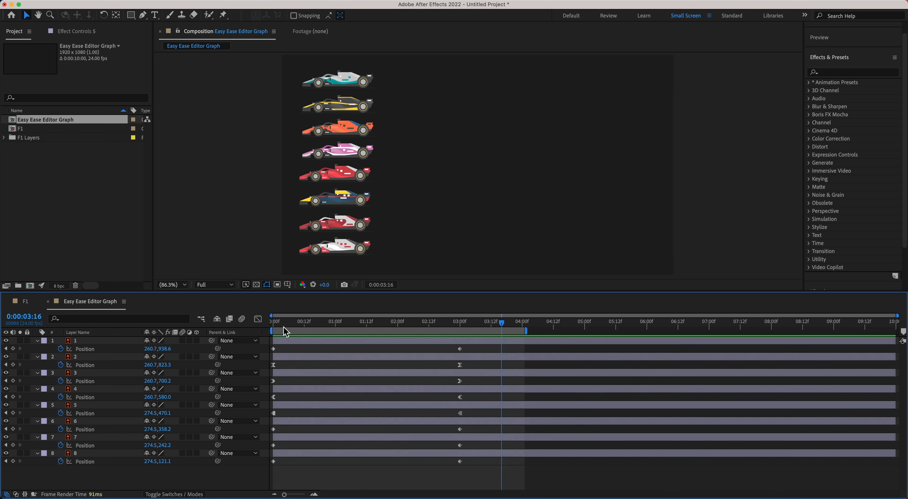
{"action": "key", "text": "Home"}
{"action": "left_click_drag", "start_coordinate": [268, 429], "coordinate": [488, 437]}
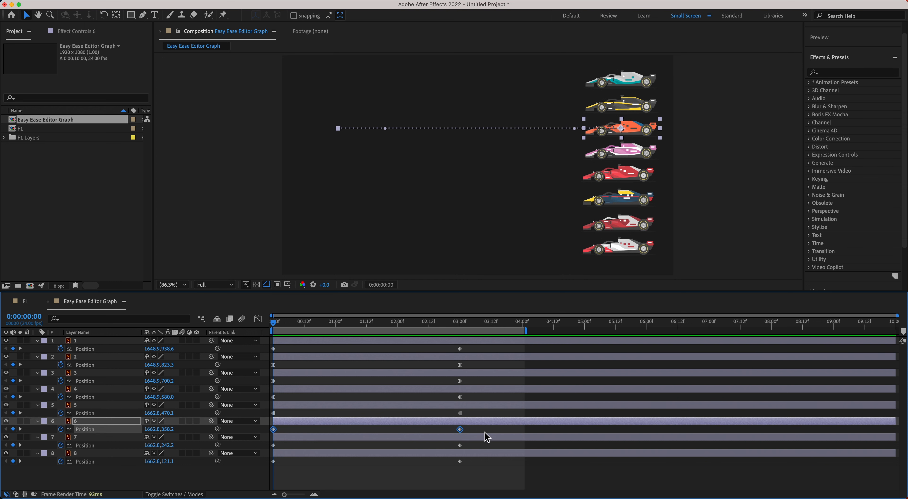
{"action": "right_click", "coordinate": [459, 432]}
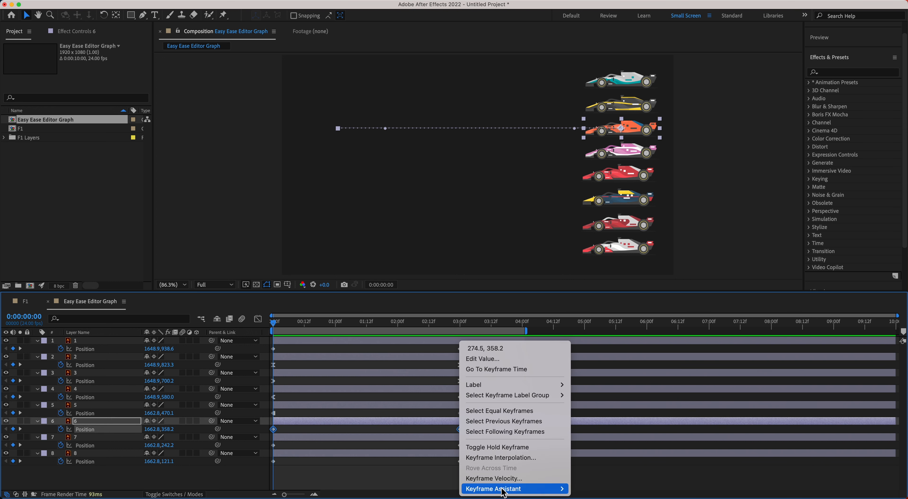
{"action": "mouse_move", "coordinate": [504, 490]}
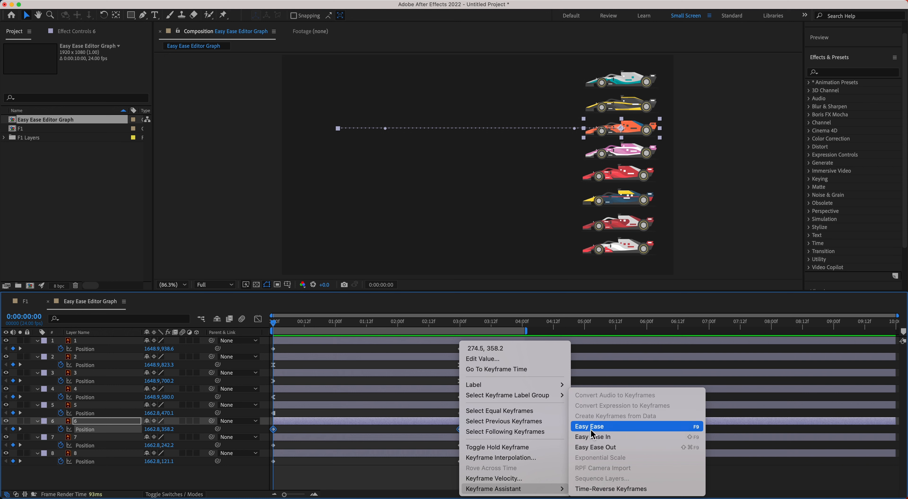
{"action": "left_click", "coordinate": [444, 486]}
- Apply Easy Ease to all Position keyframes of layers 6, 7 and 8
{"action": "left_click_drag", "start_coordinate": [485, 471], "coordinate": [270, 415]}
{"action": "right_click", "coordinate": [274, 429]}
{"action": "mouse_move", "coordinate": [366, 488]}
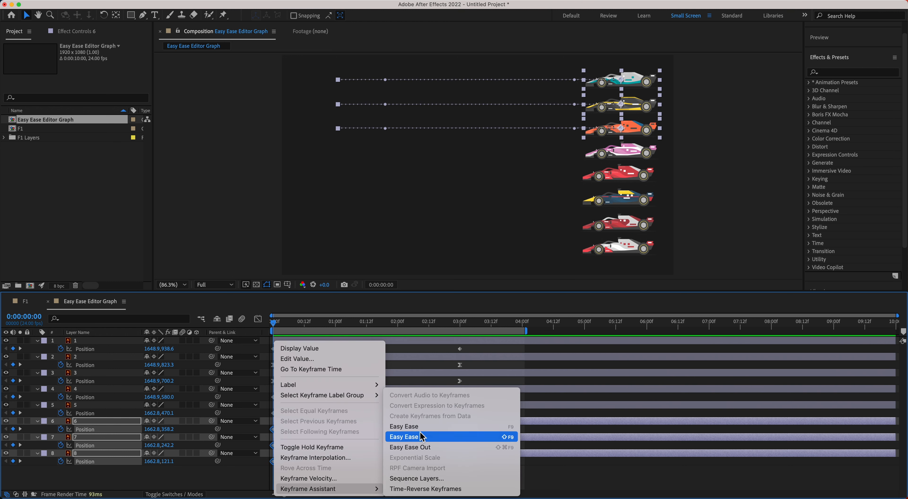
{"action": "left_click", "coordinate": [405, 426]}
{"action": "left_click", "coordinate": [504, 479]}
- Open layer 6's two Position keyframes in the Graph Editor and show only the speed graph, with the reference graph hidden
{"action": "left_click_drag", "start_coordinate": [273, 430], "coordinate": [516, 428]}
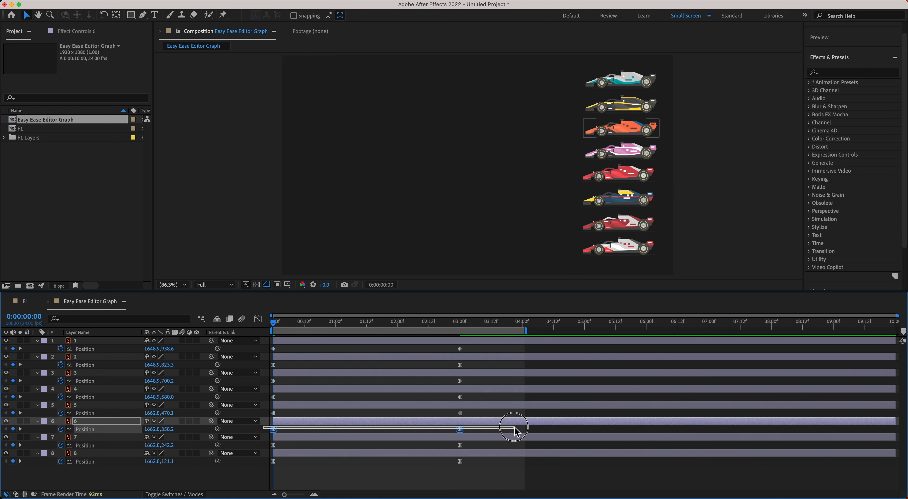
{"action": "left_click", "coordinate": [258, 320]}
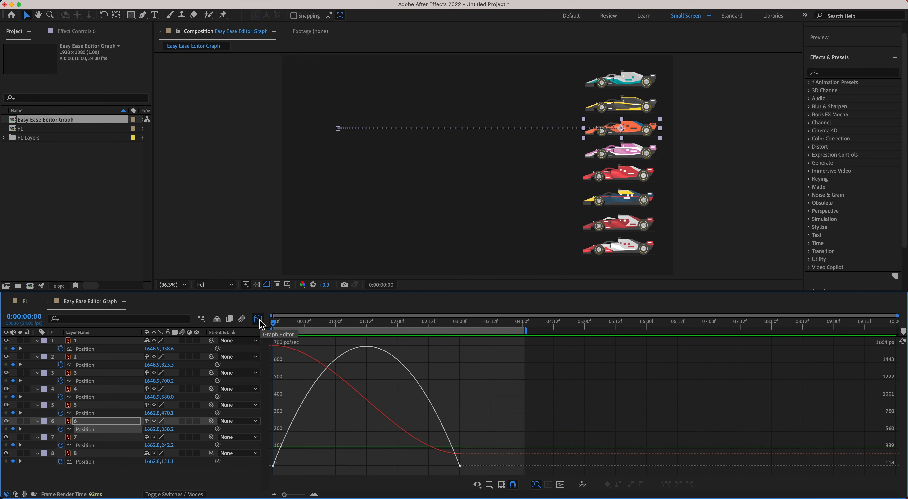
{"action": "right_click", "coordinate": [393, 385]}
{"action": "left_click", "coordinate": [404, 424]}
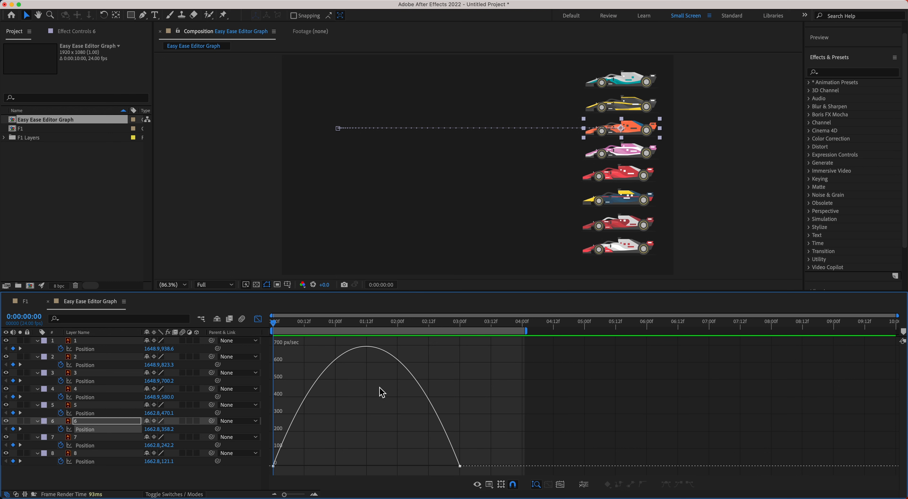
{"action": "right_click", "coordinate": [392, 387]}
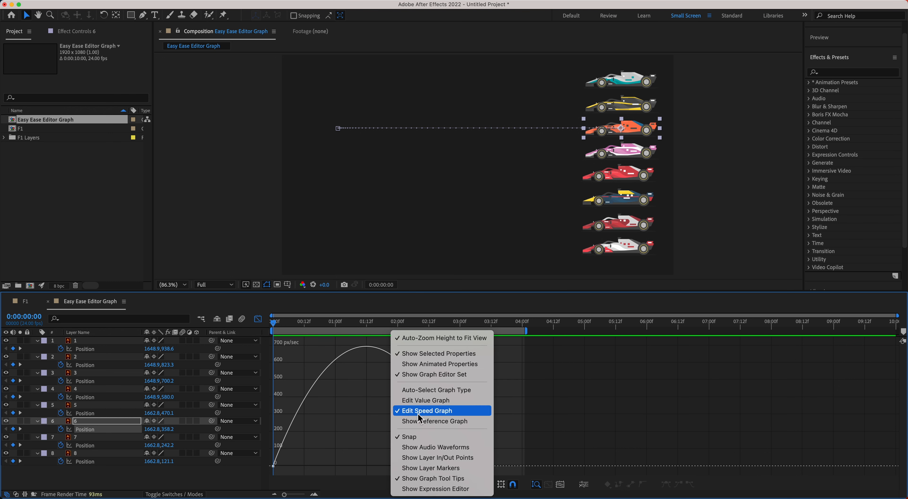
{"action": "left_click", "coordinate": [373, 410]}
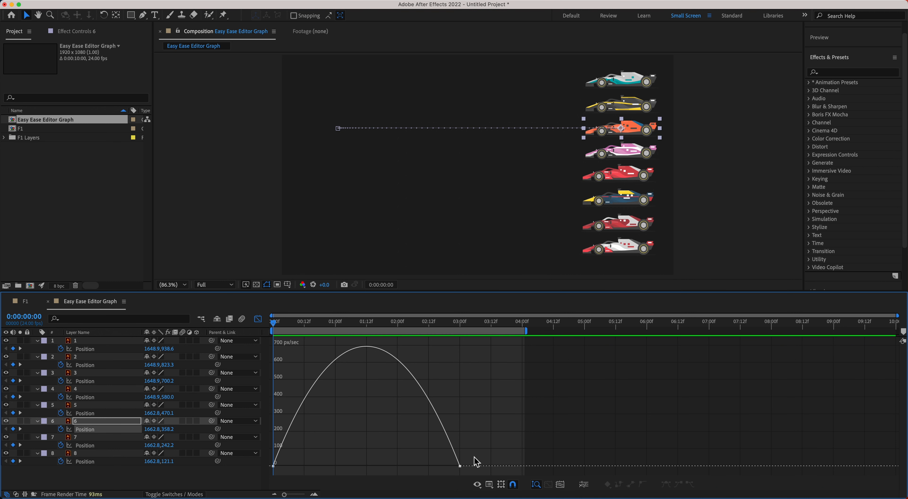
- Extend the incoming influence of layer 6's end keyframe back to about 1:12, preview twice from the start, and close the Graph Editor
{"action": "left_click_drag", "start_coordinate": [478, 453], "coordinate": [366, 465]}
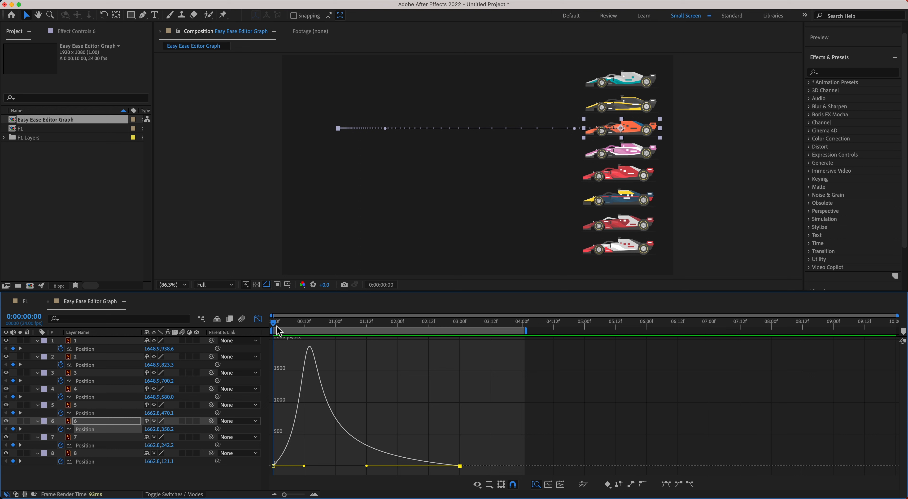
{"action": "key", "text": "space"}
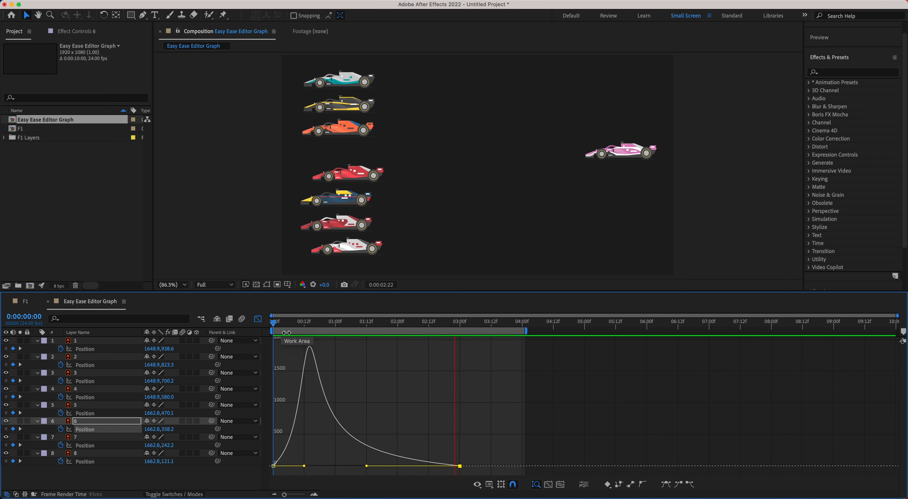
{"action": "left_click", "coordinate": [279, 328]}
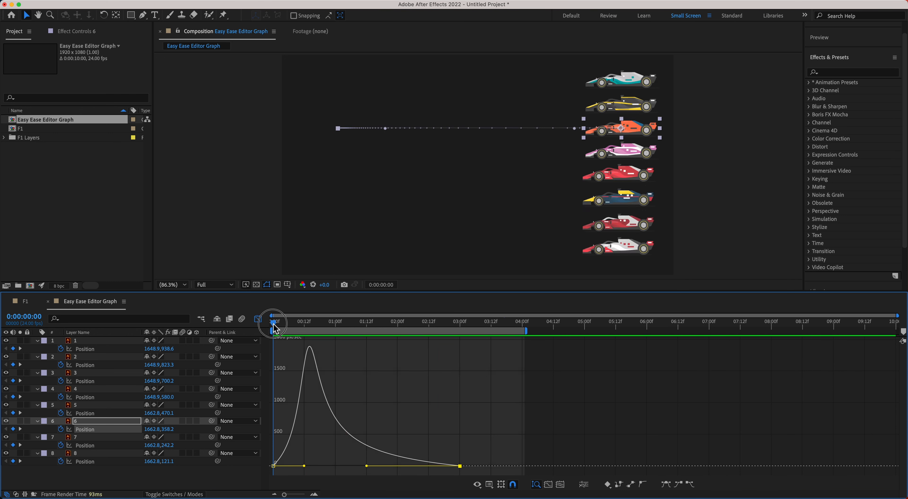
{"action": "key", "text": "space"}
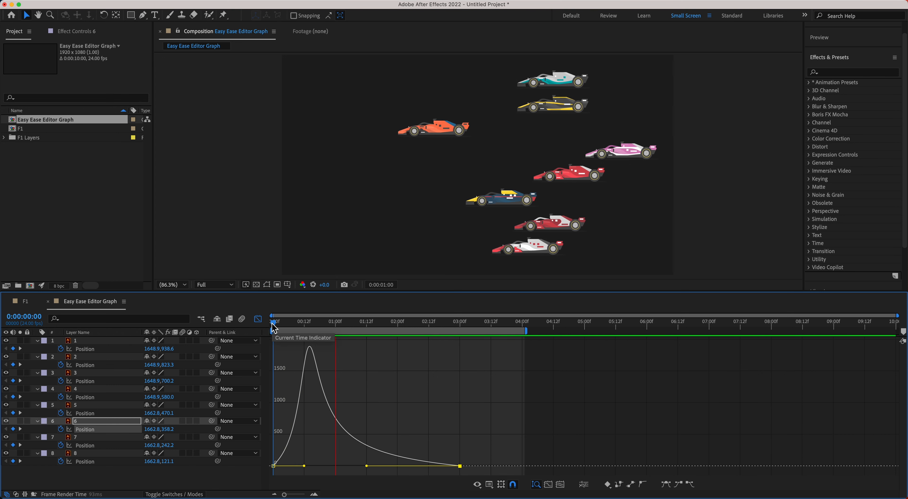
{"action": "left_click", "coordinate": [261, 324]}
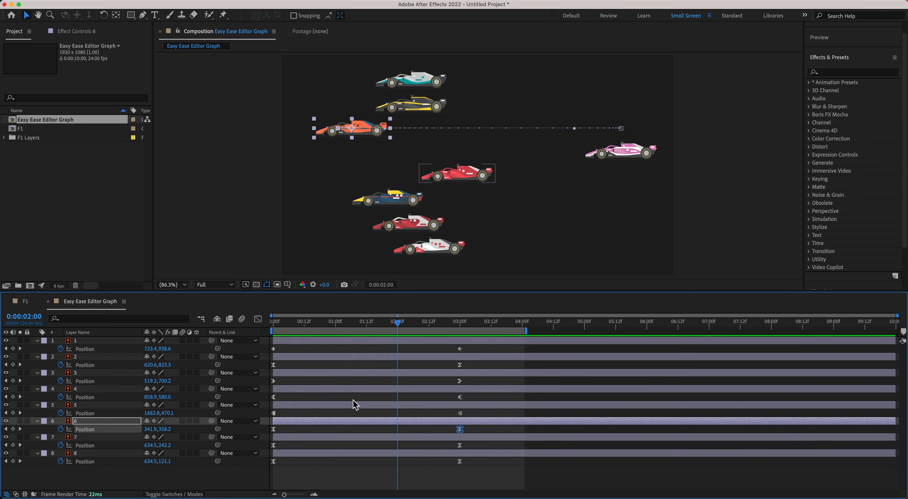
- In layer 7's Position speed graph, extend the first keyframe's outgoing influence to about 1:12 so the speed peaks late
{"action": "left_click_drag", "start_coordinate": [475, 447], "coordinate": [254, 453]}
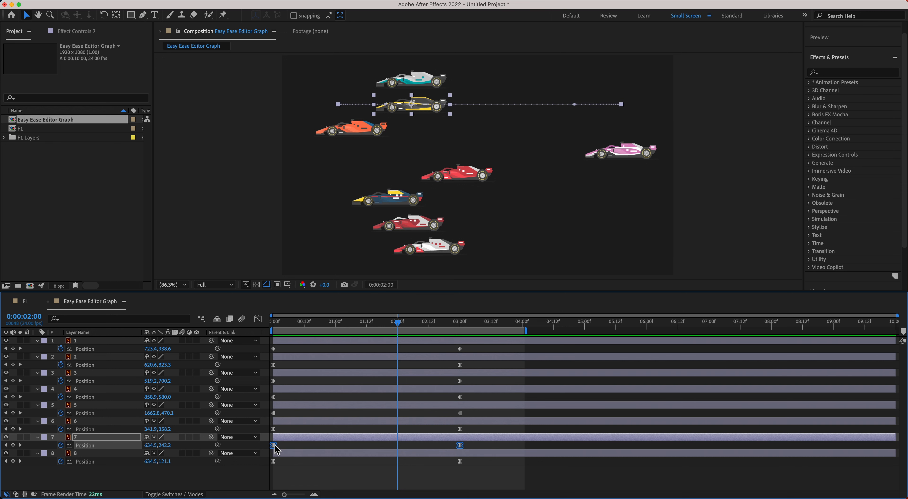
{"action": "left_click", "coordinate": [258, 320]}
{"action": "left_click_drag", "start_coordinate": [350, 441], "coordinate": [265, 473]}
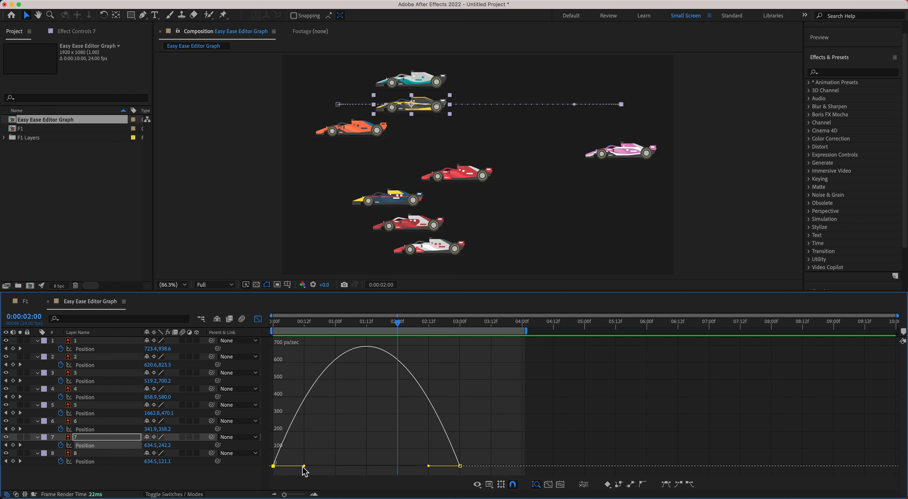
{"action": "left_click_drag", "start_coordinate": [305, 466], "coordinate": [384, 471]}
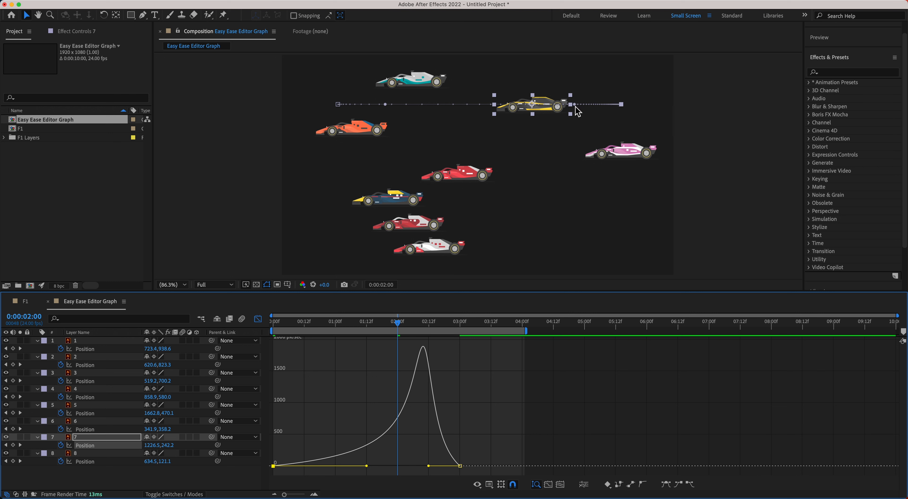
- Preview layer 7's late acceleration from the start of the composition, then return to the keyframe view
{"action": "left_click", "coordinate": [275, 321]}
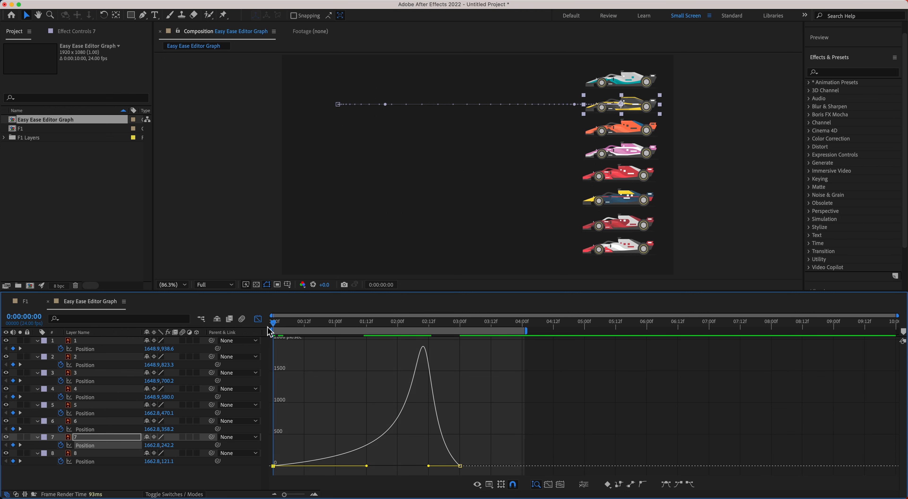
{"action": "key", "text": "space"}
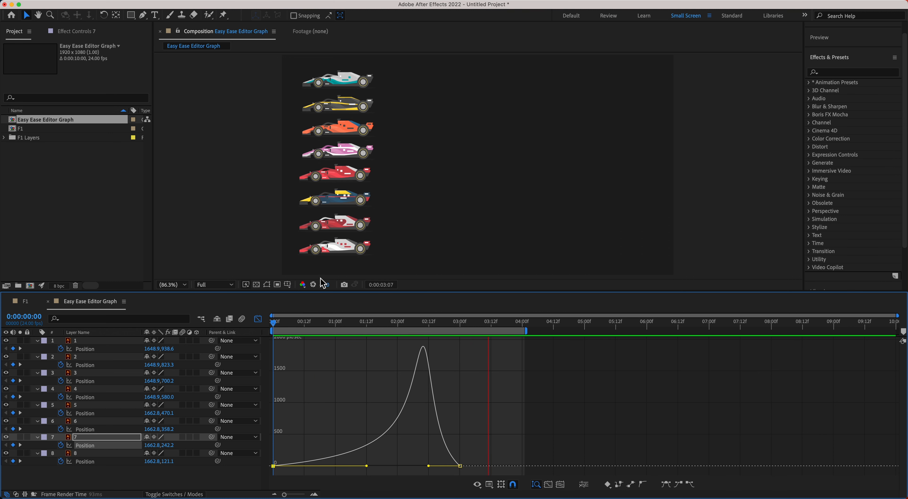
{"action": "key", "text": "space"}
{"action": "left_click", "coordinate": [257, 319]}
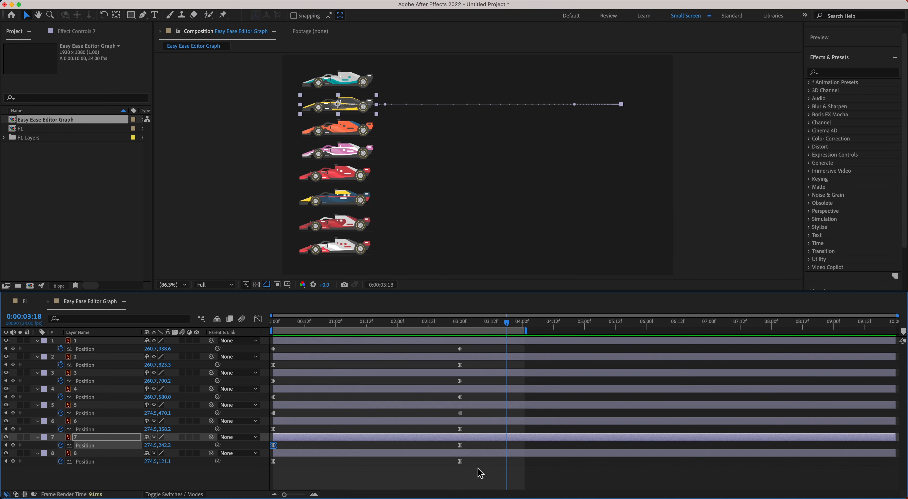
- In layer 8's Position speed graph, extend both keyframes' influences to meet at about 1:12, and preview from the start
{"action": "left_click_drag", "start_coordinate": [478, 470], "coordinate": [253, 456]}
{"action": "left_click", "coordinate": [258, 319]}
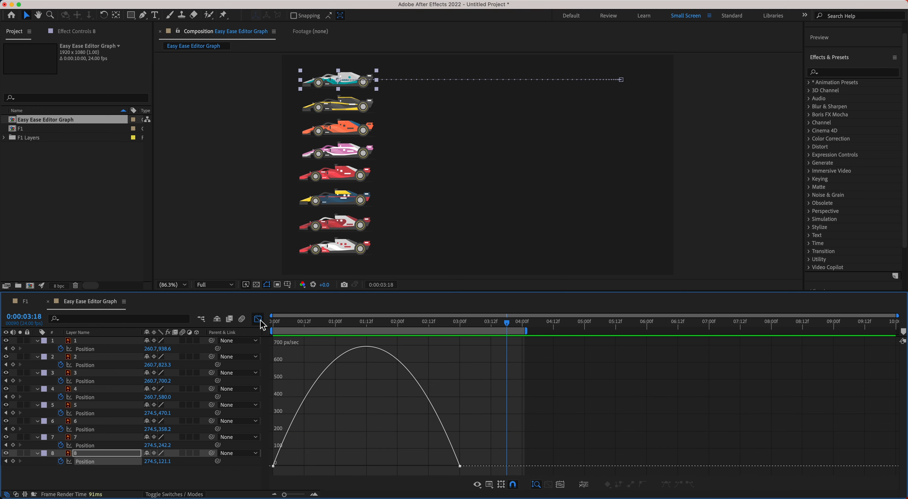
{"action": "left_click_drag", "start_coordinate": [346, 448], "coordinate": [348, 466]}
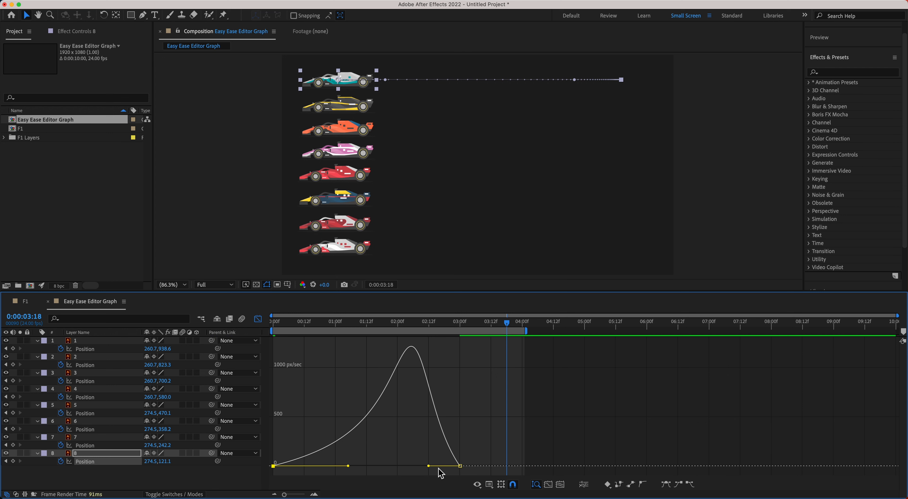
{"action": "left_click_drag", "start_coordinate": [428, 466], "coordinate": [367, 467]}
{"action": "left_click_drag", "start_coordinate": [281, 323], "coordinate": [270, 323]}
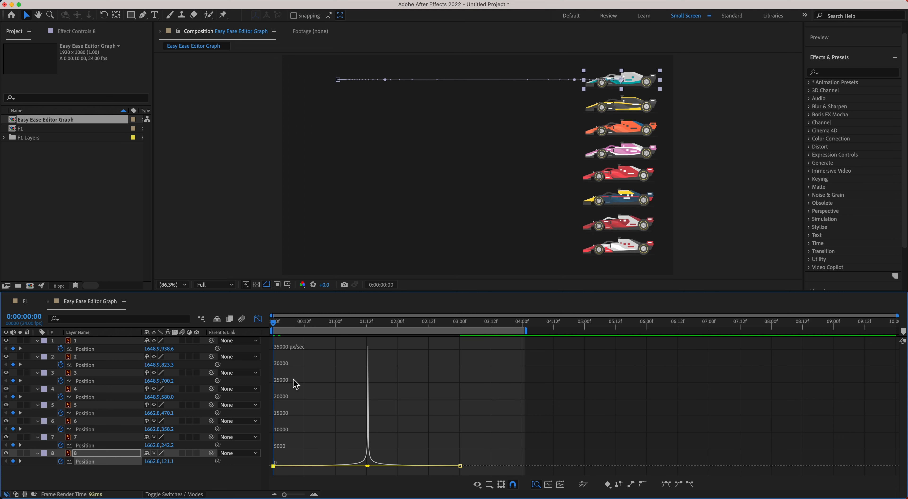
{"action": "key", "text": "space"}
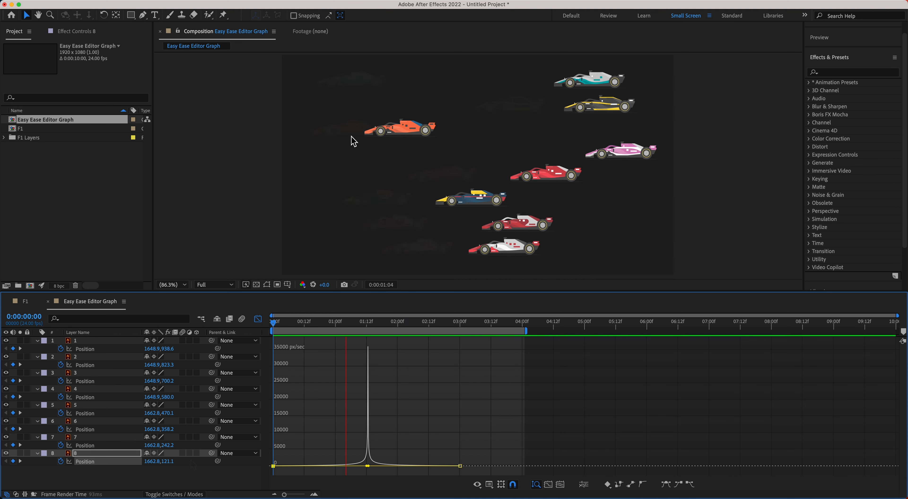
- Return to the keyframe view and enable motion blur on all eight car layers and for the composition
{"action": "left_click", "coordinate": [191, 484]}
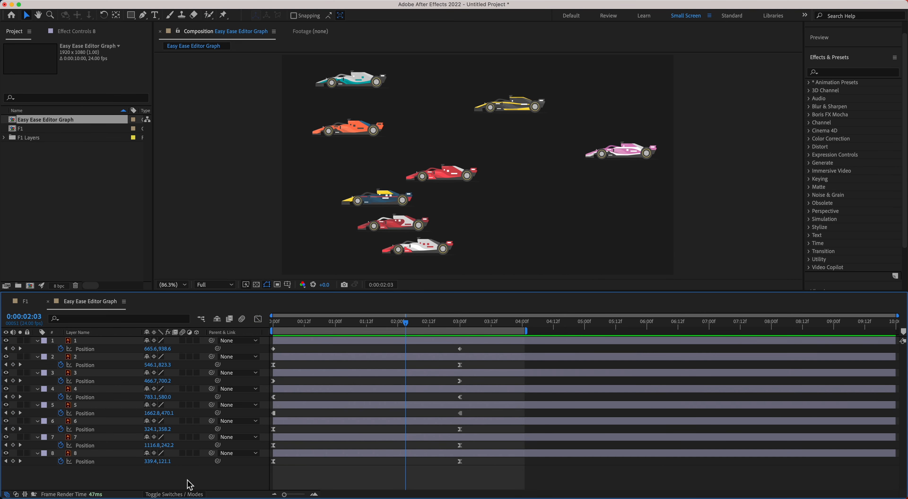
{"action": "left_click_drag", "start_coordinate": [183, 454], "coordinate": [182, 340]}
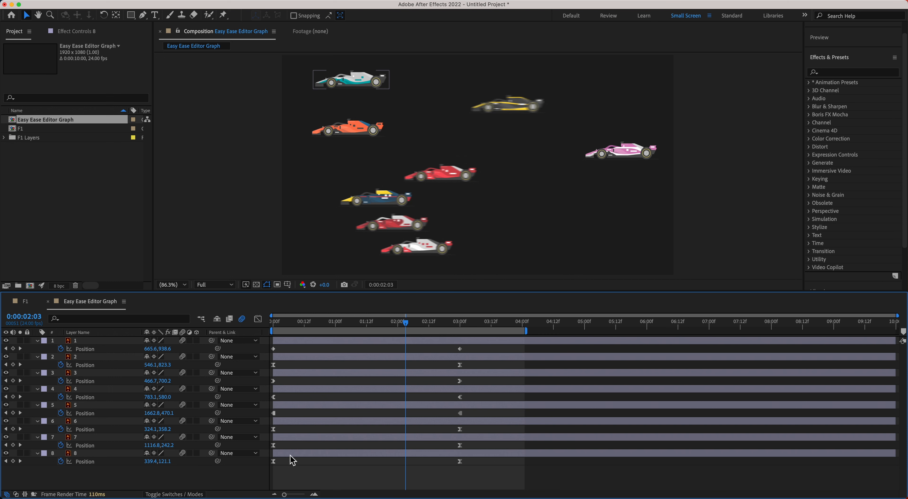
- Preview the motion-blurred animation of all eight cars twice from the start of the composition
{"action": "key", "text": "Home"}
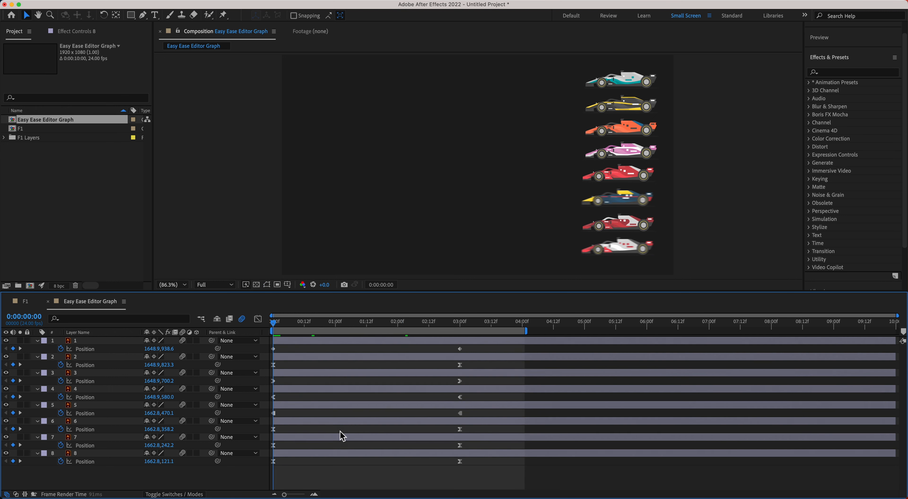
{"action": "key", "text": "space"}
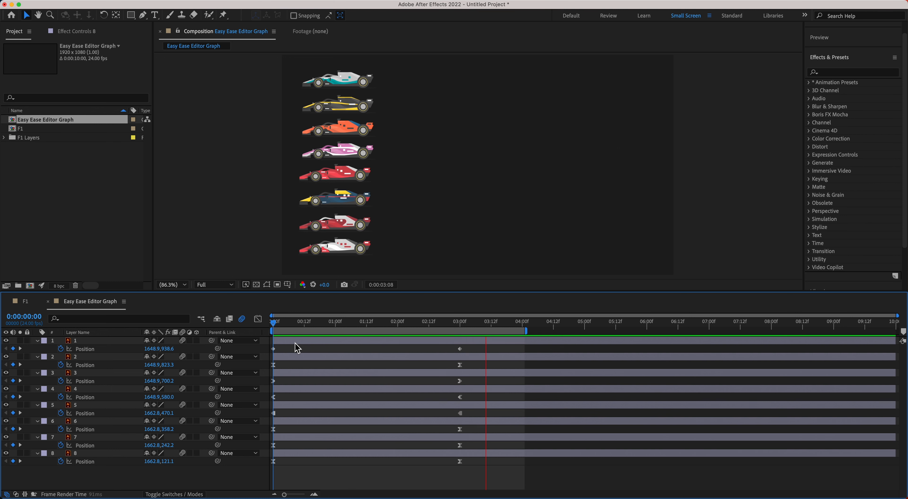
{"action": "left_click", "coordinate": [271, 328]}
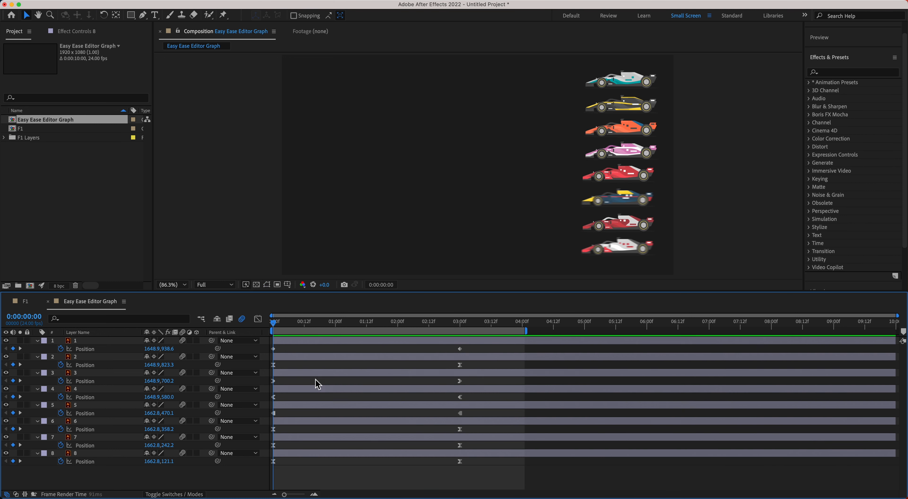
{"action": "key", "text": "space"}
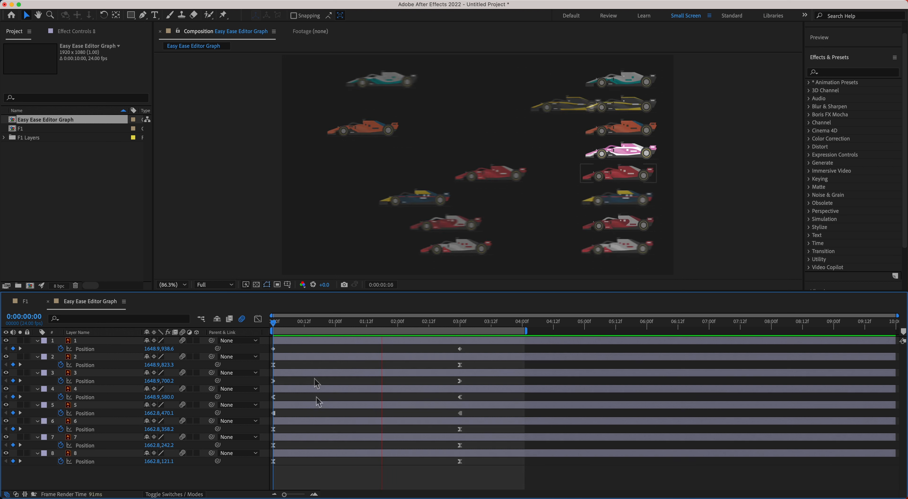
{"action": "key", "text": "space"}
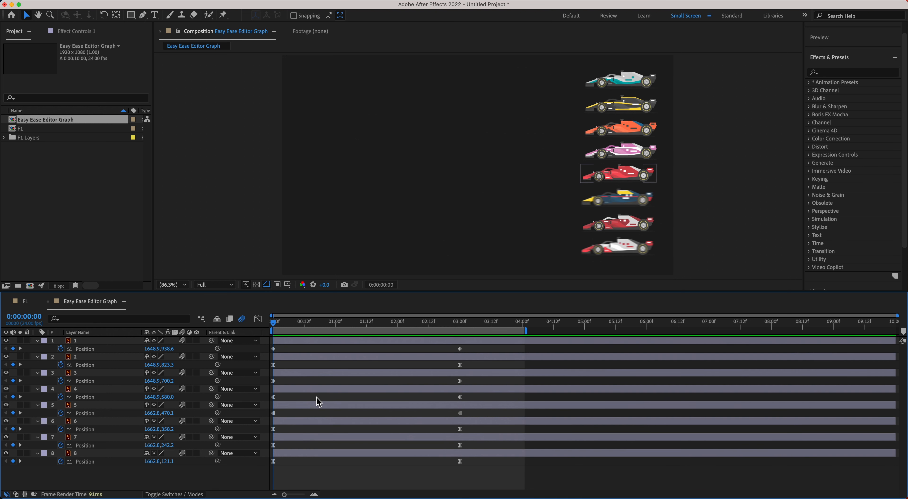